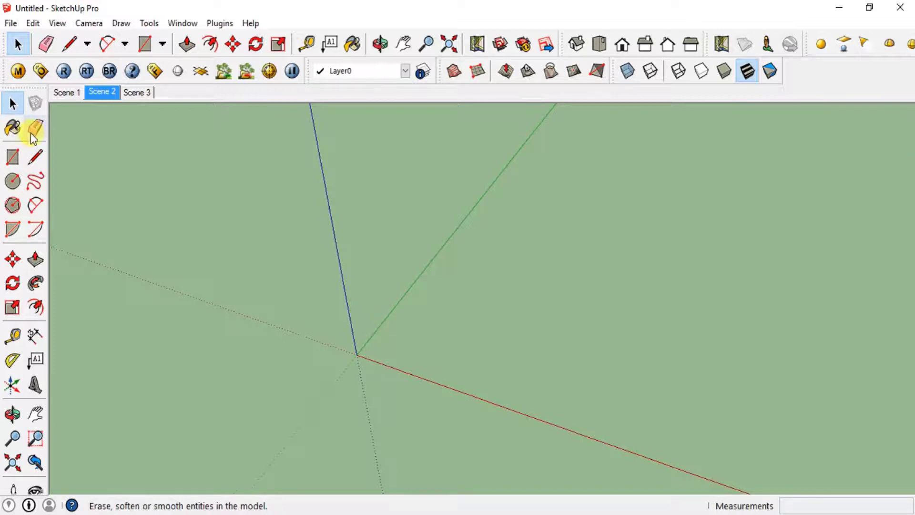
- Draw a rectangle starting at the axes origin
{"action": "middle_click_drag", "start_coordinate": [259, 315], "coordinate": [343, 340]}
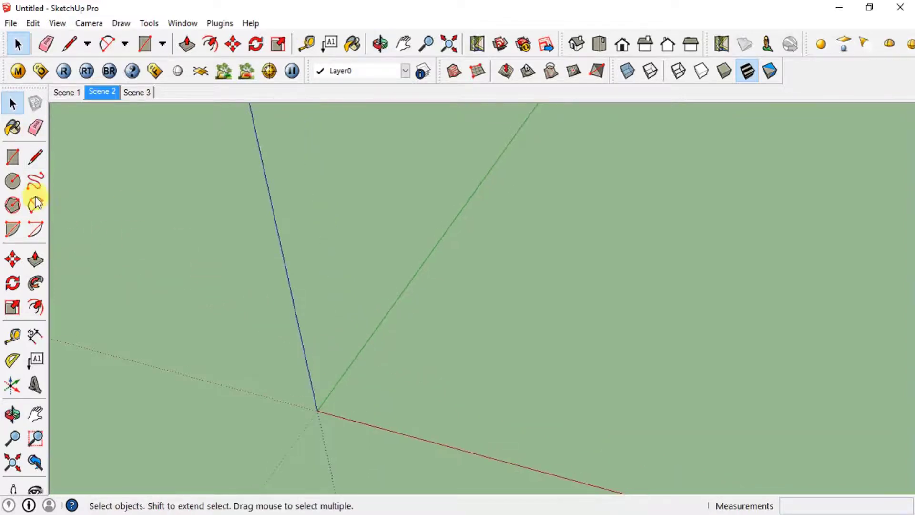
{"action": "left_click", "coordinate": [12, 158]}
{"action": "left_click", "coordinate": [317, 410]}
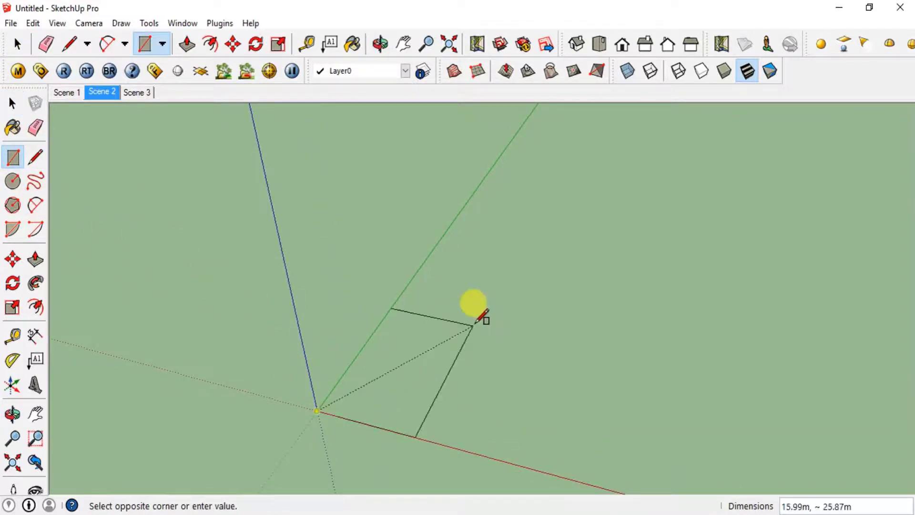
{"action": "left_click", "coordinate": [587, 276]}
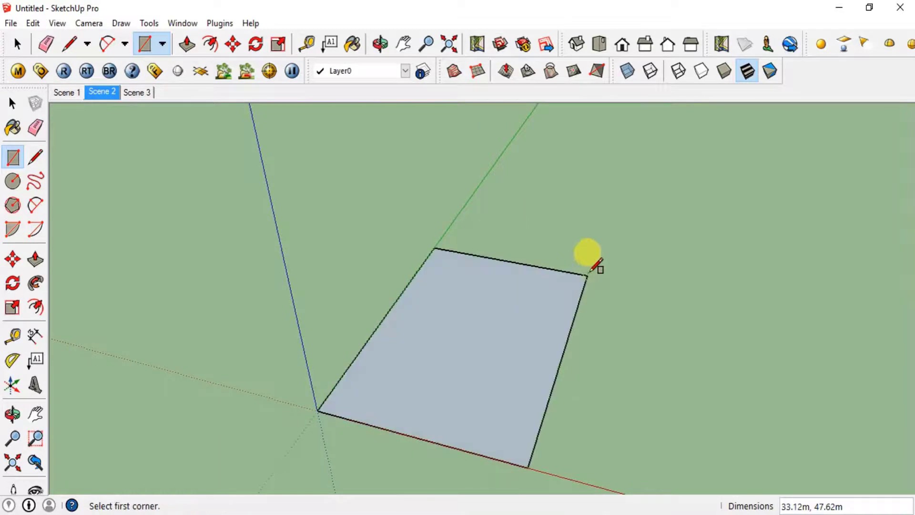
- Push the rectangle up 24.98m into a box and orbit to view it
{"action": "left_click", "coordinate": [186, 44]}
{"action": "left_click_drag", "start_coordinate": [465, 371], "coordinate": [424, 237]}
{"action": "middle_click_drag", "start_coordinate": [424, 237], "coordinate": [534, 315]}
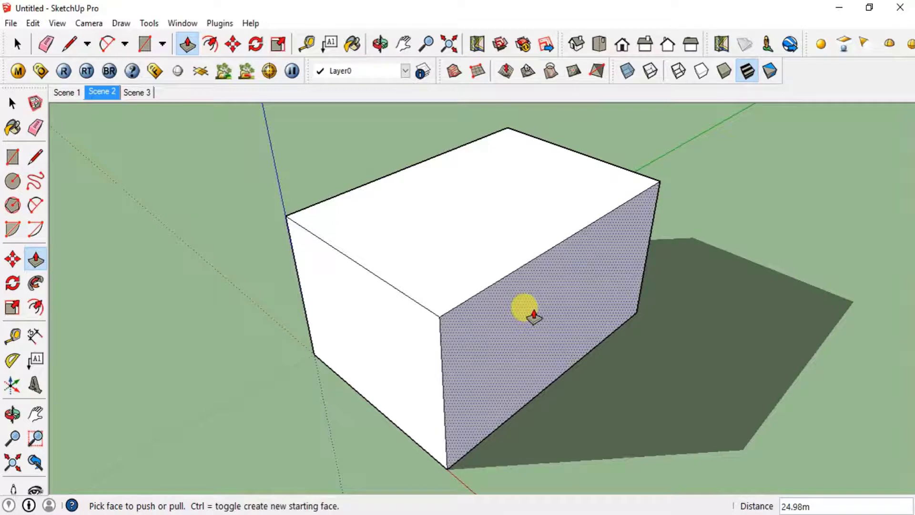
- Show the Stone materials collection and select Stone_Masonry_Multi for painting
{"action": "left_click", "coordinate": [14, 125]}
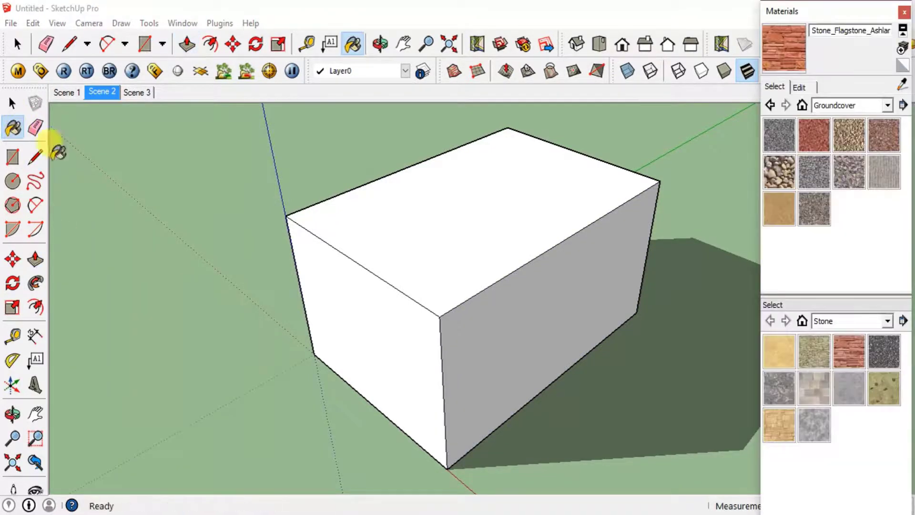
{"action": "left_click", "coordinate": [884, 106]}
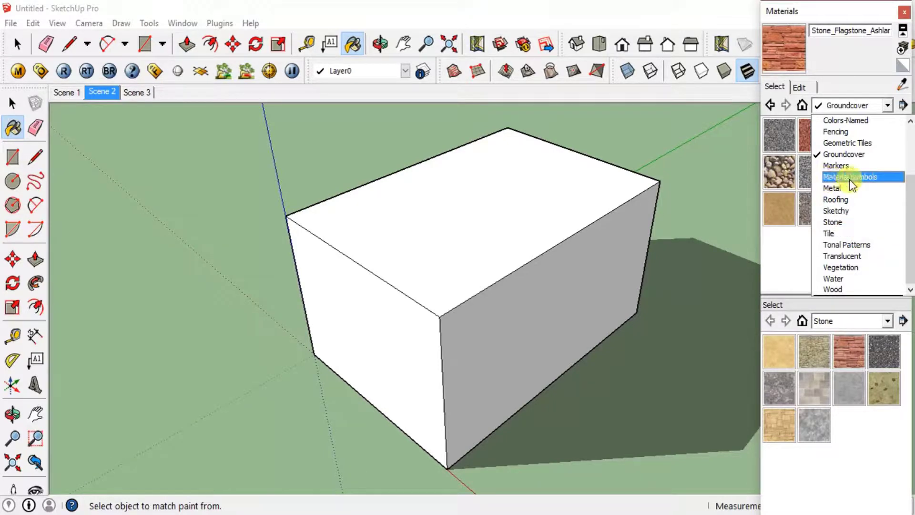
{"action": "left_click", "coordinate": [825, 222]}
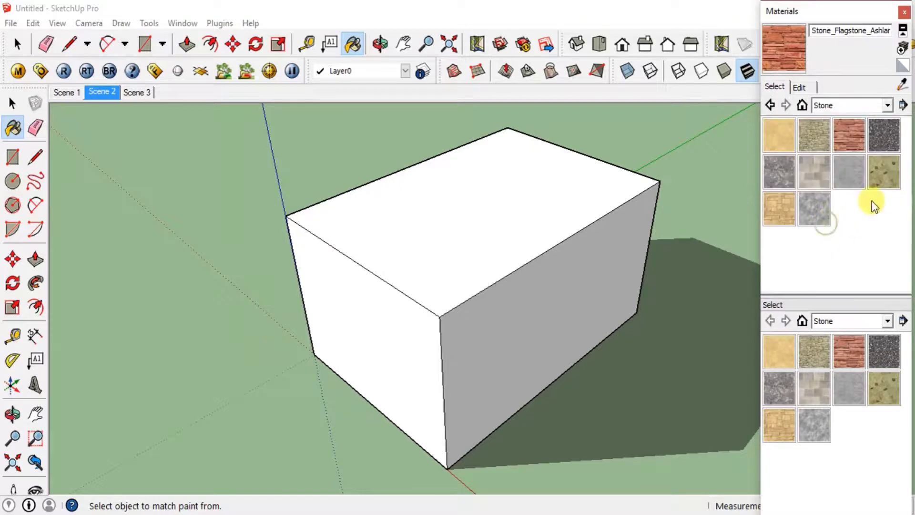
{"action": "left_click", "coordinate": [822, 164]}
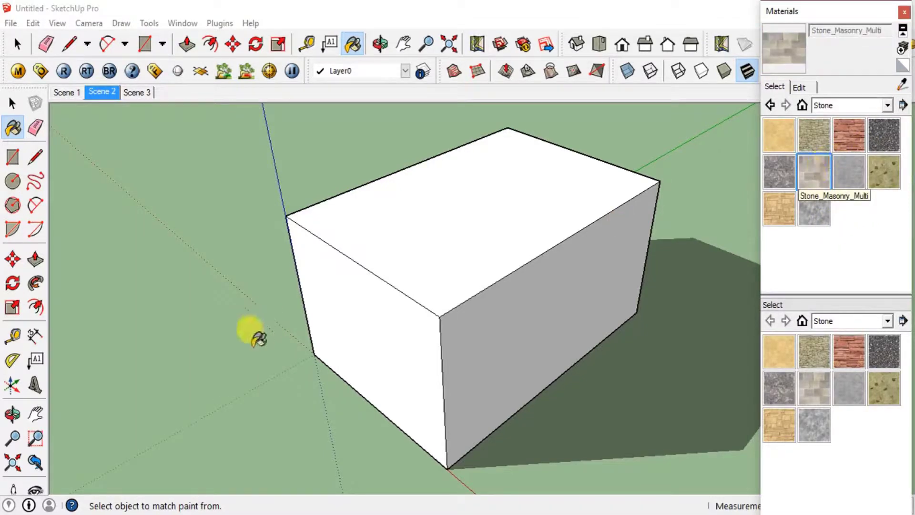
- Paint the box's front face with Stone_Masonry_Multi and bring up its edit settings
{"action": "left_click", "coordinate": [424, 369]}
{"action": "mouse_move", "coordinate": [428, 372]}
{"action": "middle_mouse_down"}
{"action": "mouse_move", "coordinate": [435, 377]}
{"action": "mouse_move", "coordinate": [525, 268]}
{"action": "mouse_move", "coordinate": [566, 273]}
{"action": "middle_mouse_up"}
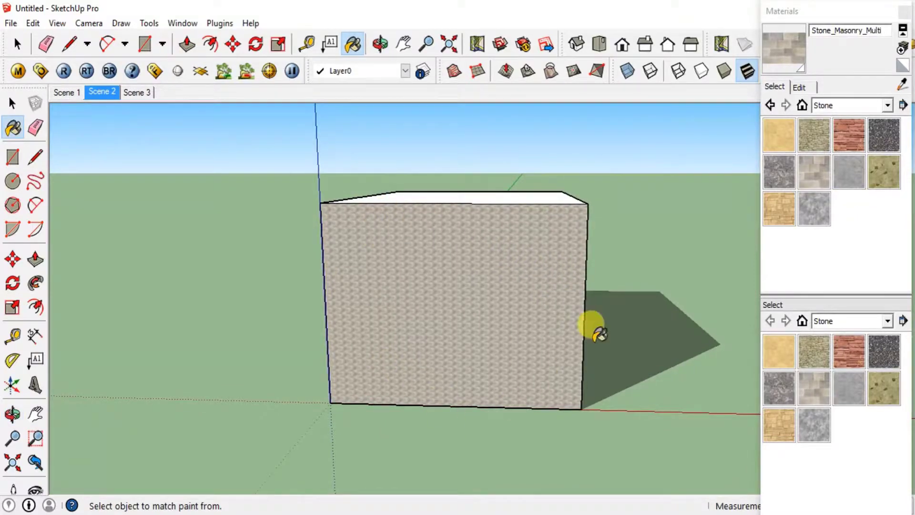
{"action": "scroll", "coordinate": [551, 276], "scroll_direction": "up", "scroll_amount": 5}
{"action": "middle_click_drag", "start_coordinate": [551, 269], "coordinate": [525, 267]}
{"action": "scroll", "coordinate": [525, 267], "scroll_direction": "down", "scroll_amount": 5}
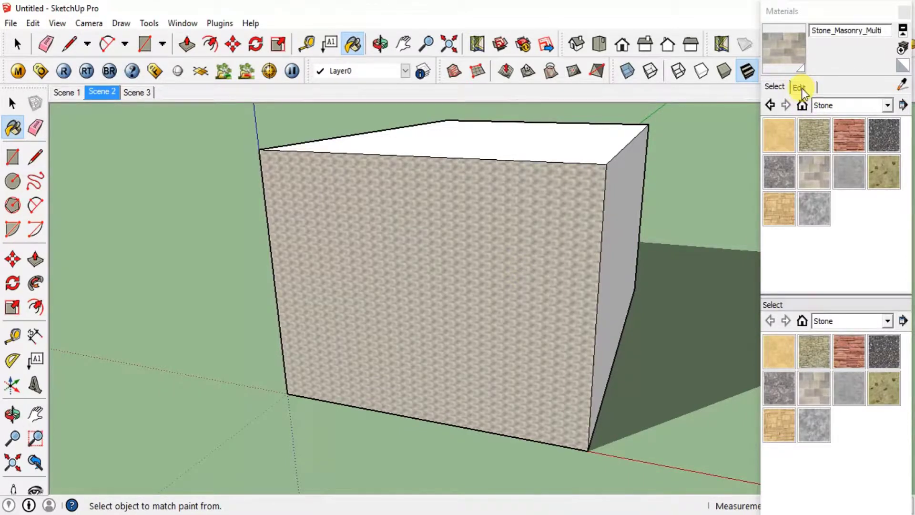
{"action": "left_click", "coordinate": [800, 87]}
- Set the masonry texture width to 3m, then to 5m, giving 5.00m by about 3.40m
{"action": "left_click", "coordinate": [878, 123]}
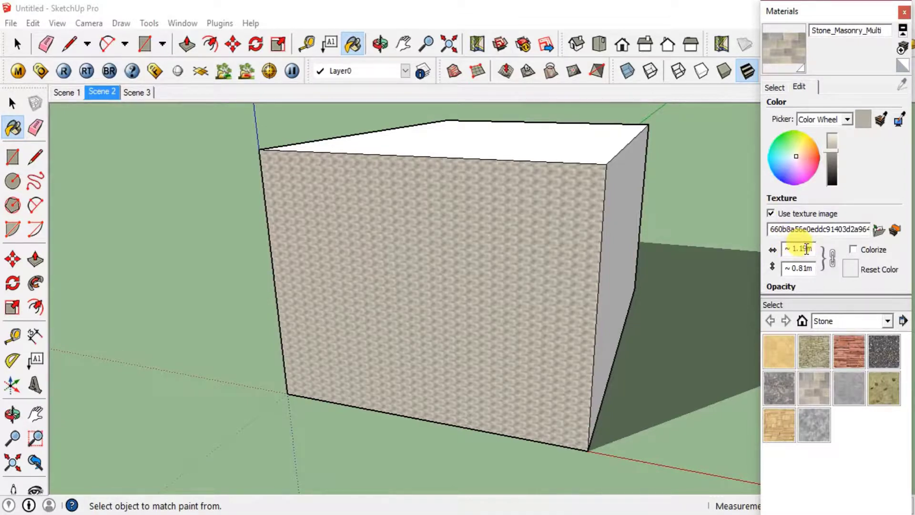
{"action": "left_click_drag", "start_coordinate": [805, 248], "coordinate": [789, 243]}
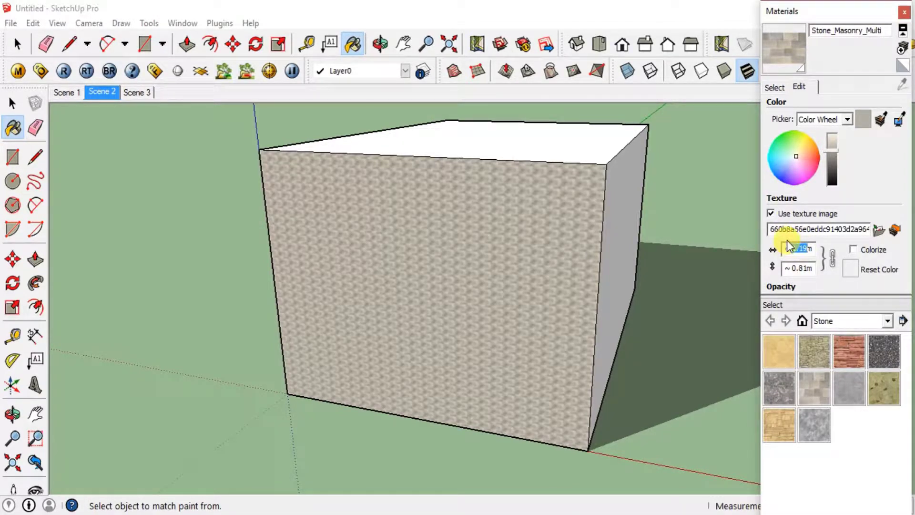
{"action": "type", "text": "3m"}
{"action": "key", "text": "Return"}
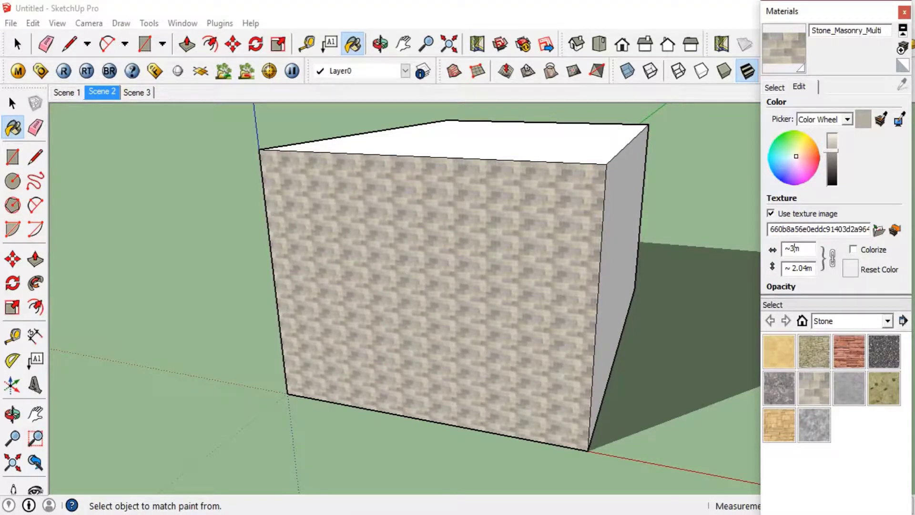
{"action": "scroll", "coordinate": [477, 307], "scroll_direction": "up", "scroll_amount": 5}
{"action": "mouse_move", "coordinate": [521, 320]}
{"action": "middle_mouse_down"}
{"action": "mouse_move", "coordinate": [602, 237]}
{"action": "mouse_move", "coordinate": [491, 310]}
{"action": "middle_mouse_up"}
{"action": "scroll", "coordinate": [491, 314], "scroll_direction": "down", "scroll_amount": 5}
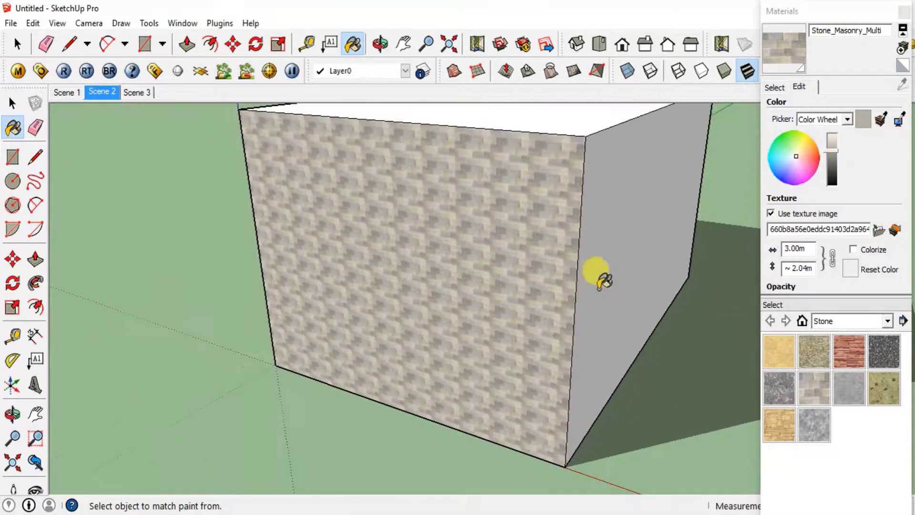
{"action": "double_click", "coordinate": [787, 248]}
{"action": "type", "text": "5"}
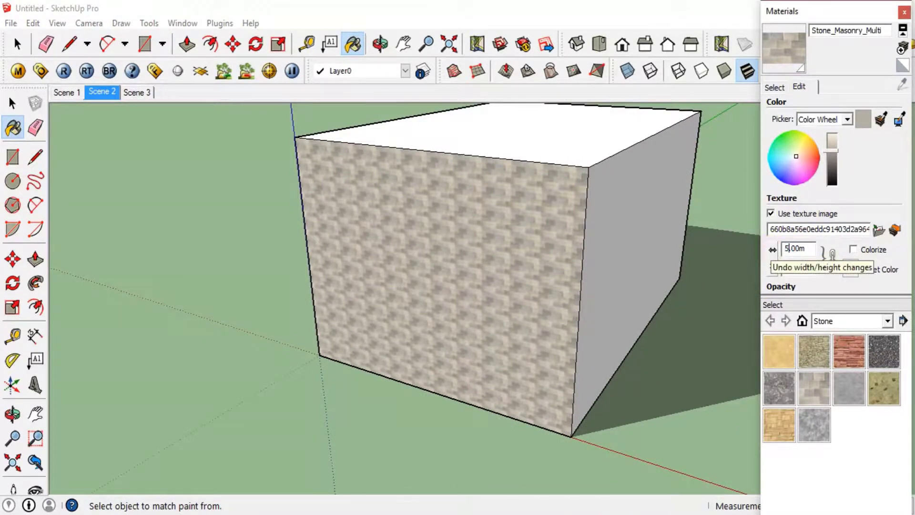
{"action": "key", "text": "Return"}
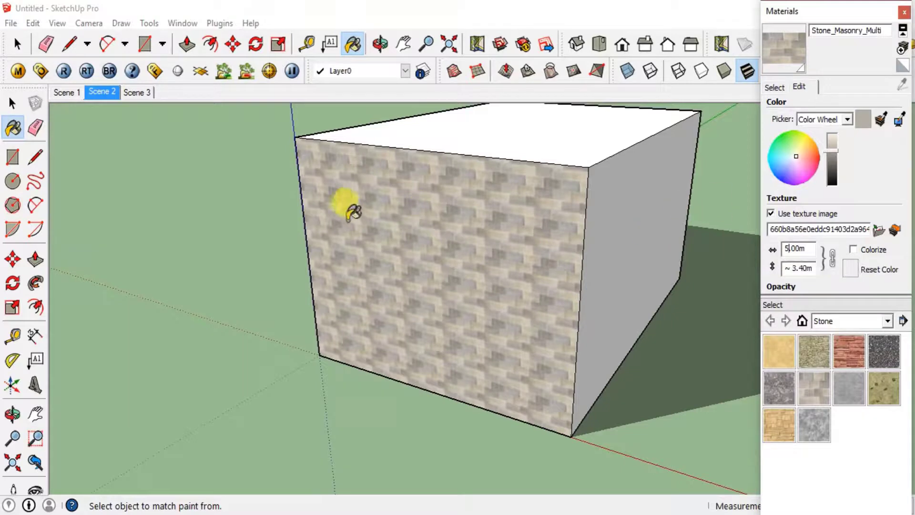
{"action": "key", "text": "space"}
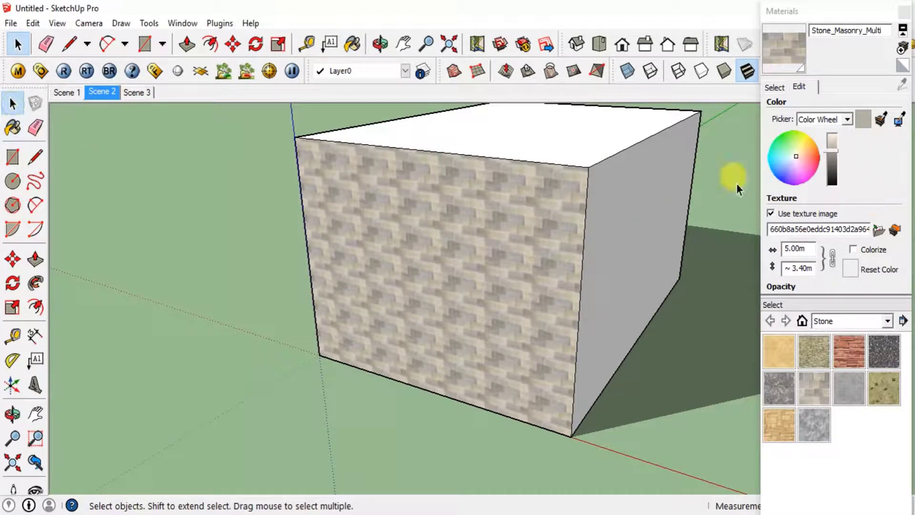
- Darken the masonry texture and shift its tint from brown to blue-grey
{"action": "mouse_move", "coordinate": [462, 337]}
{"action": "middle_mouse_down"}
{"action": "mouse_move", "coordinate": [595, 333]}
{"action": "mouse_move", "coordinate": [467, 338]}
{"action": "middle_mouse_up"}
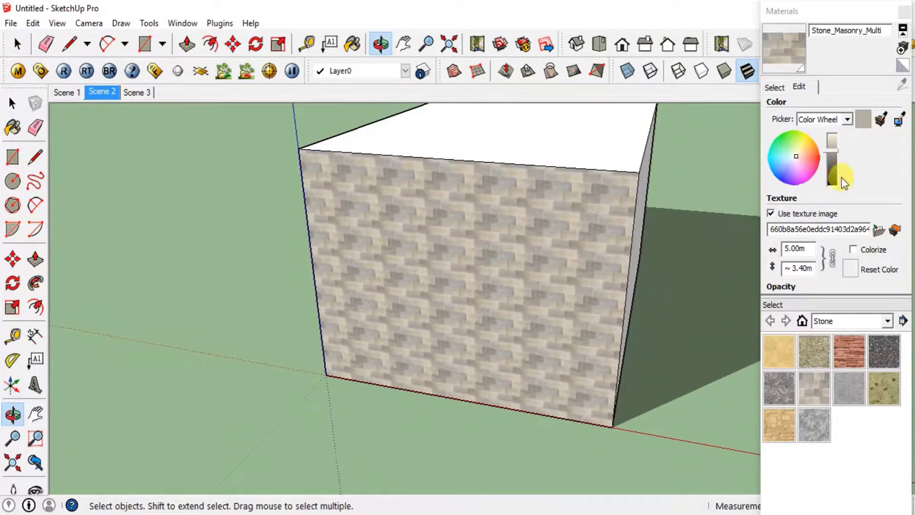
{"action": "mouse_move", "coordinate": [834, 149]}
{"action": "left_mouse_down"}
{"action": "mouse_move", "coordinate": [837, 166]}
{"action": "mouse_move", "coordinate": [823, 157]}
{"action": "left_mouse_up"}
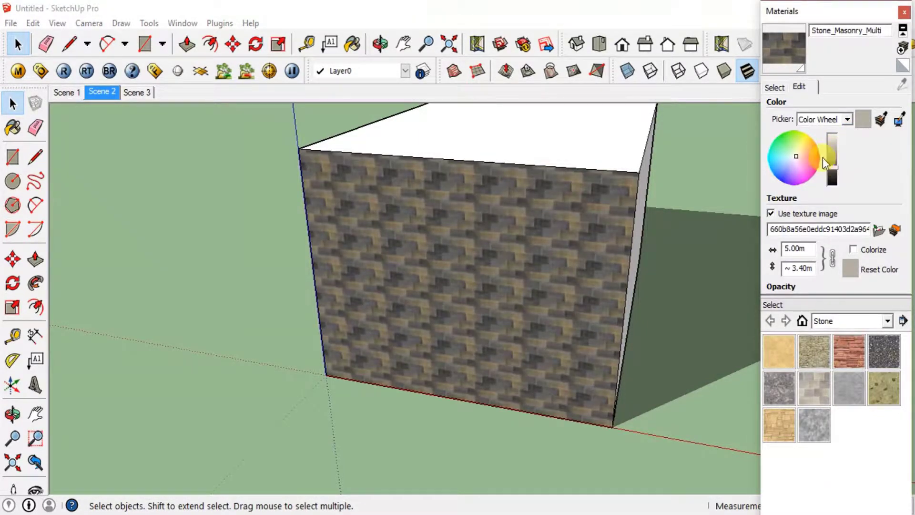
{"action": "left_click", "coordinate": [796, 157]}
{"action": "middle_click_drag", "start_coordinate": [472, 328], "coordinate": [376, 342]}
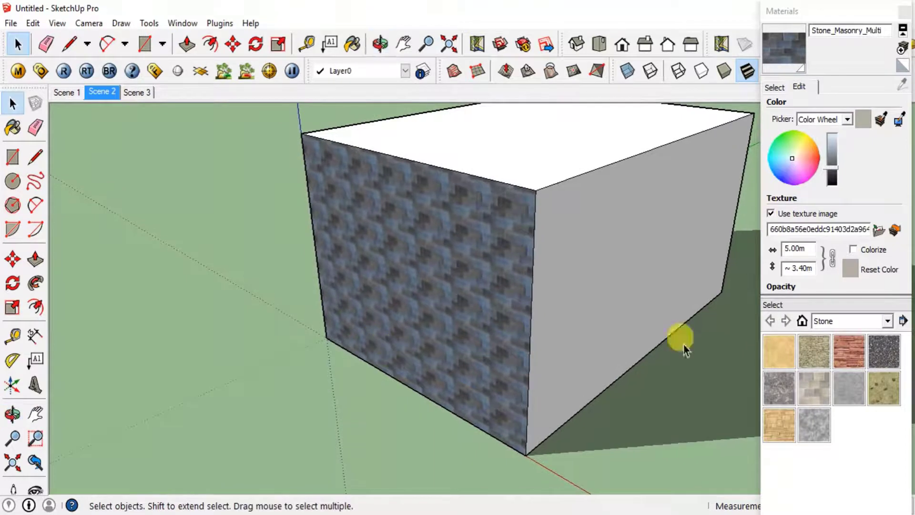
{"action": "left_click", "coordinate": [773, 87]}
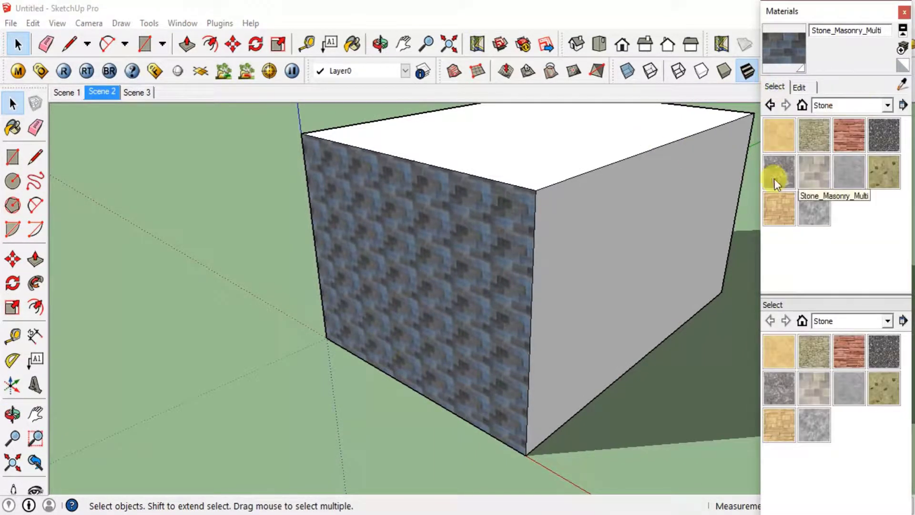
- Paint the box's long front face with Vegetation_Juniper2 from the Vegetation collection
{"action": "left_click", "coordinate": [888, 106]}
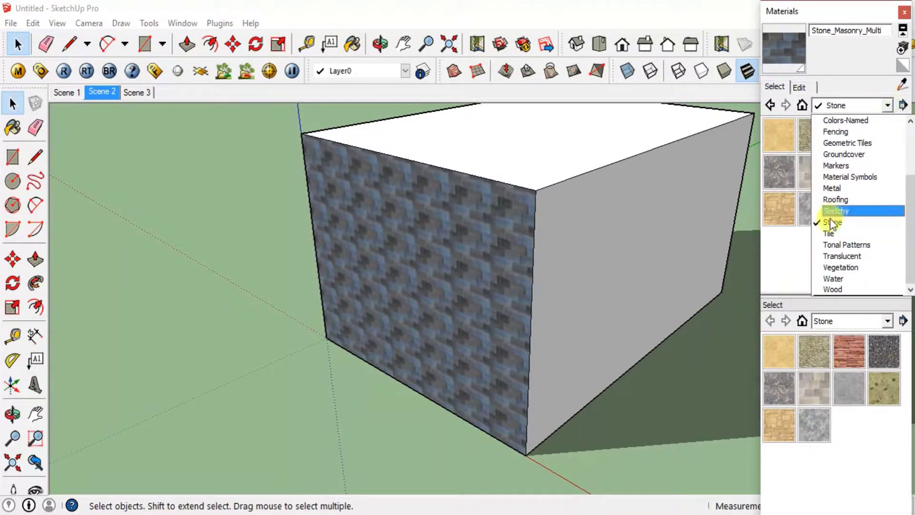
{"action": "left_click", "coordinate": [845, 267]}
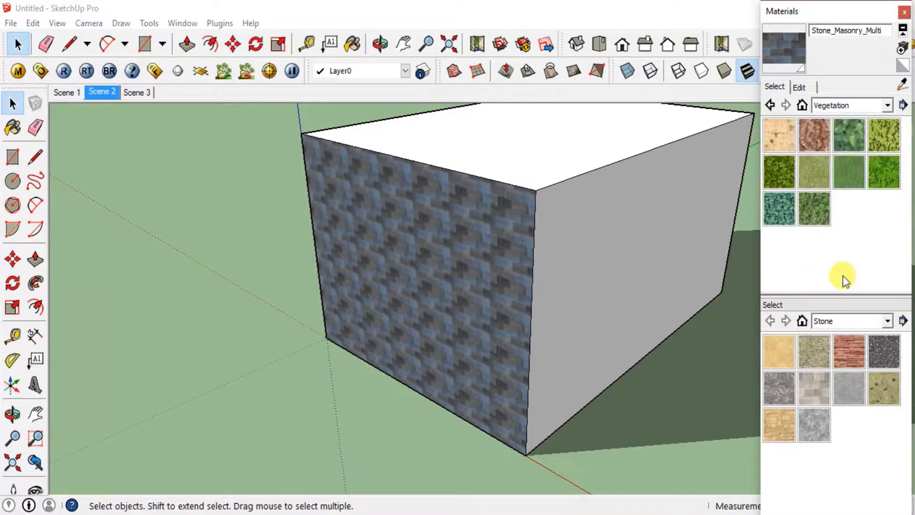
{"action": "left_click", "coordinate": [809, 210]}
{"action": "left_click", "coordinate": [662, 377]}
{"action": "mouse_move", "coordinate": [662, 377]}
{"action": "middle_mouse_down"}
{"action": "mouse_move", "coordinate": [564, 272]}
{"action": "mouse_move", "coordinate": [382, 379]}
{"action": "mouse_move", "coordinate": [466, 365]}
{"action": "middle_mouse_up"}
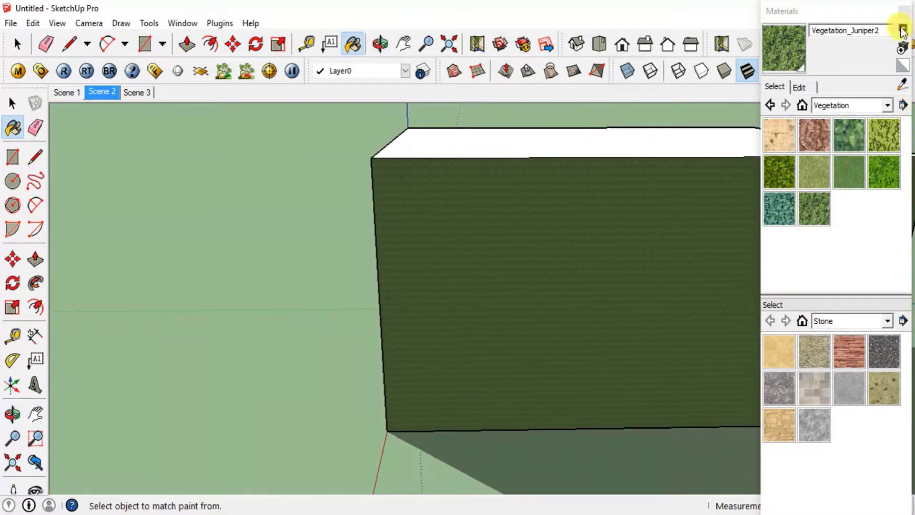
- Set the Vegetation_Juniper2 texture width to 10m
{"action": "left_click", "coordinate": [797, 87]}
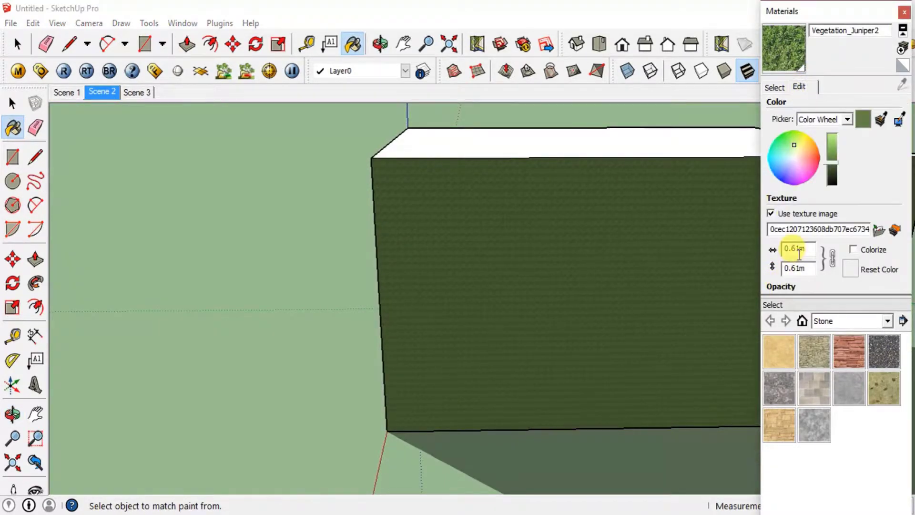
{"action": "left_click_drag", "start_coordinate": [800, 247], "coordinate": [764, 243]}
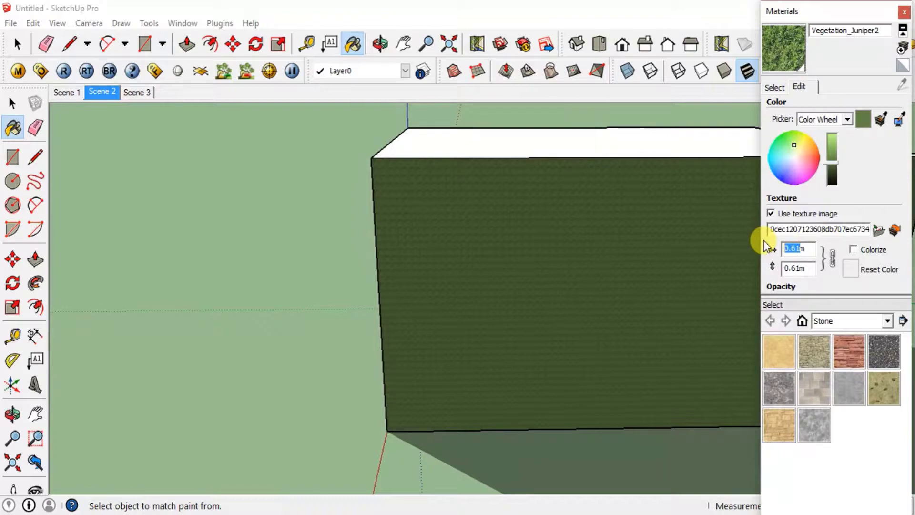
{"action": "type", "text": "10"}
{"action": "key", "text": "Return"}
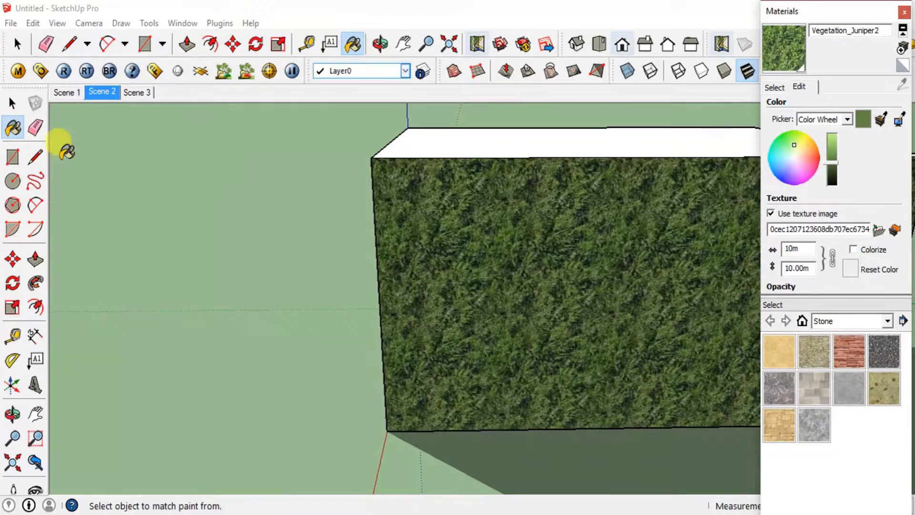
{"action": "middle_click_drag", "start_coordinate": [581, 405], "coordinate": [450, 375]}
{"action": "key", "text": "b"}
{"action": "scroll", "coordinate": [369, 348], "scroll_direction": "up", "scroll_amount": 2}
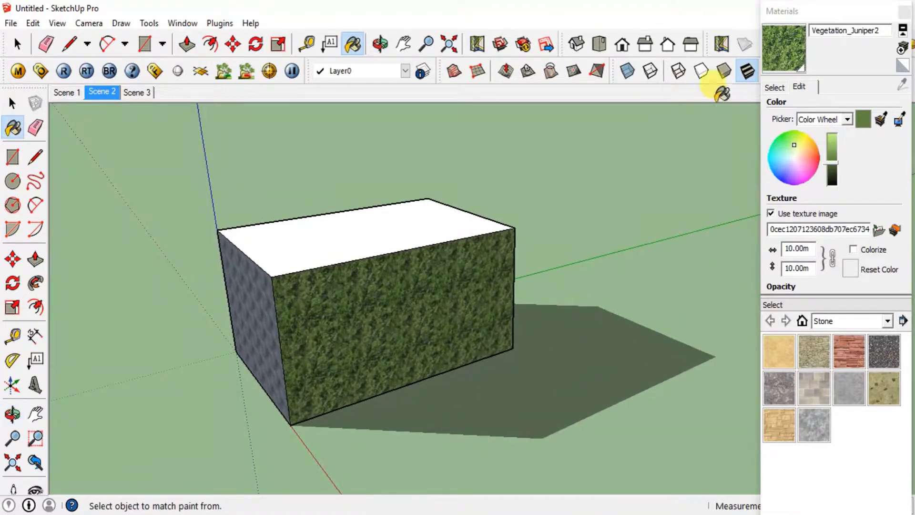
- Return to the Vegetation swatches and orbit to show more of the stone end
{"action": "left_click", "coordinate": [773, 88]}
{"action": "mouse_move", "coordinate": [379, 367]}
{"action": "middle_mouse_down"}
{"action": "mouse_move", "coordinate": [451, 385]}
{"action": "mouse_move", "coordinate": [473, 377]}
{"action": "middle_mouse_up"}
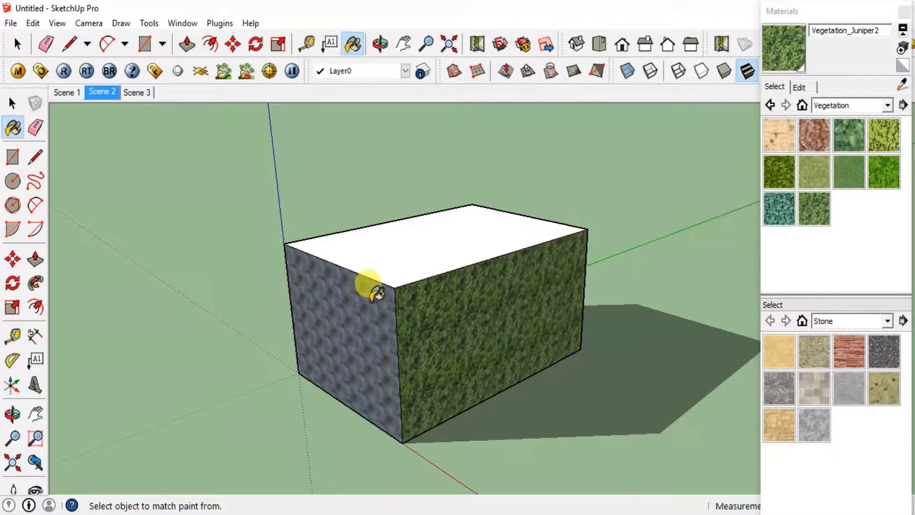
{"action": "left_click", "coordinate": [774, 88]}
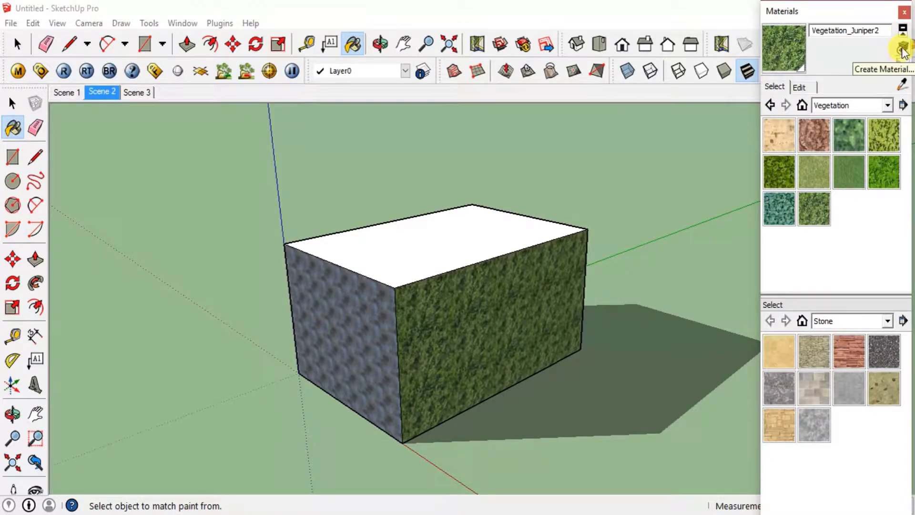
{"action": "left_click", "coordinate": [902, 49]}
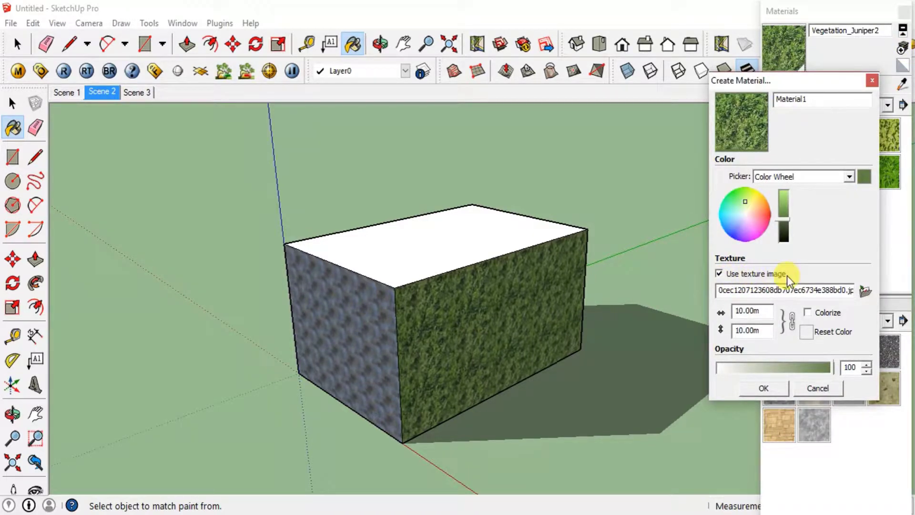
{"action": "left_click", "coordinate": [864, 292]}
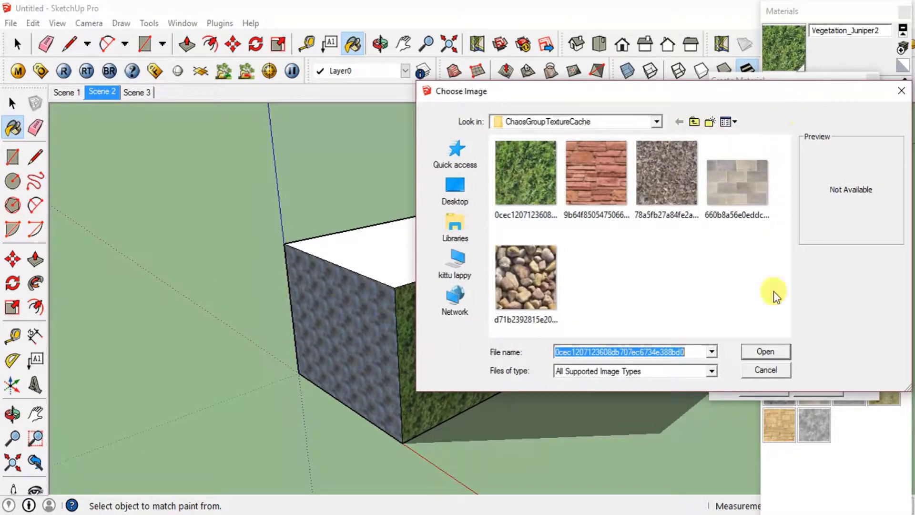
{"action": "left_click", "coordinate": [765, 370]}
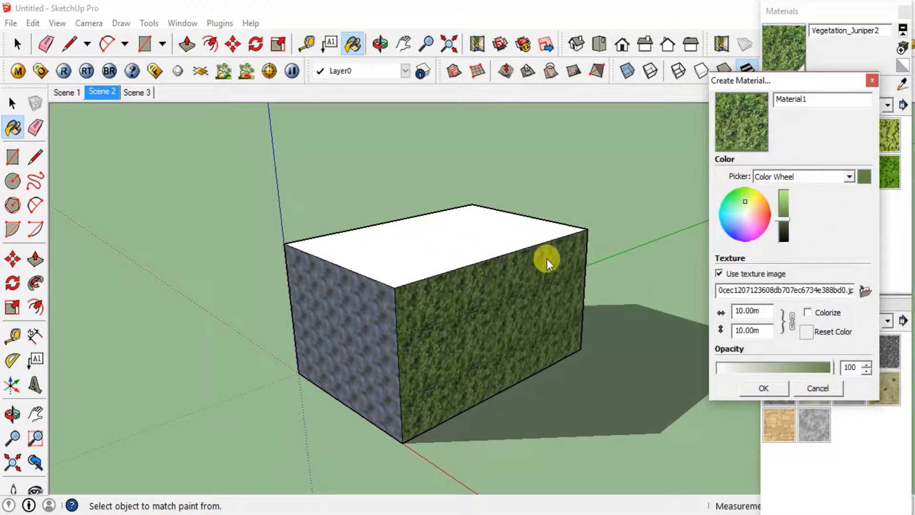
{"action": "left_click", "coordinate": [872, 80]}
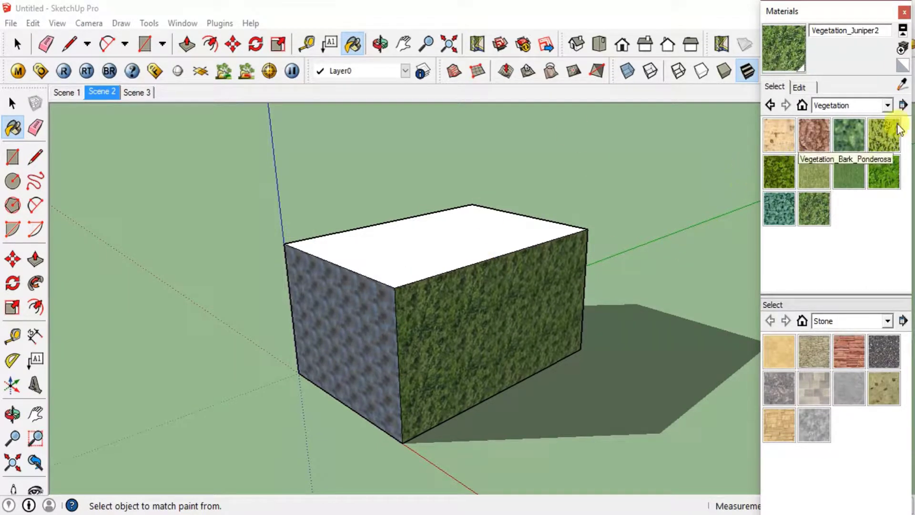
- Sample Stone_Masonry_Multi from the stone end and paint another box face with it
{"action": "left_click", "coordinate": [902, 86]}
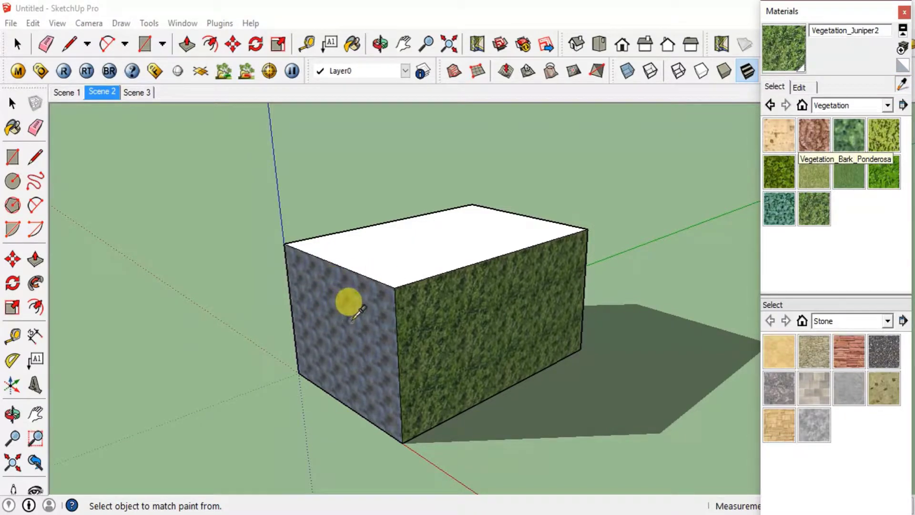
{"action": "left_click", "coordinate": [348, 298]}
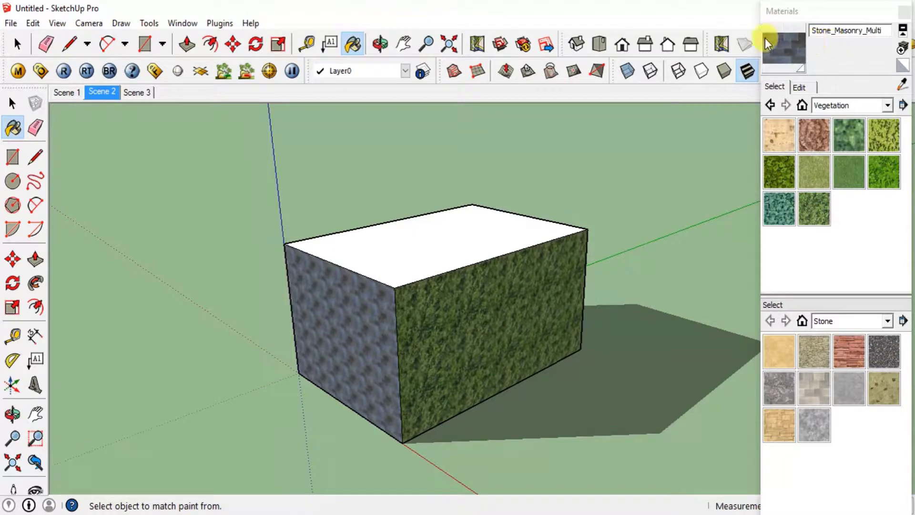
{"action": "mouse_move", "coordinate": [465, 221]}
{"action": "middle_mouse_down"}
{"action": "mouse_move", "coordinate": [527, 425]}
{"action": "mouse_move", "coordinate": [773, 312]}
{"action": "middle_mouse_up"}
{"action": "left_click", "coordinate": [425, 312]}
{"action": "mouse_move", "coordinate": [426, 312]}
{"action": "middle_mouse_down"}
{"action": "mouse_move", "coordinate": [641, 213]}
{"action": "mouse_move", "coordinate": [362, 276]}
{"action": "middle_mouse_up"}
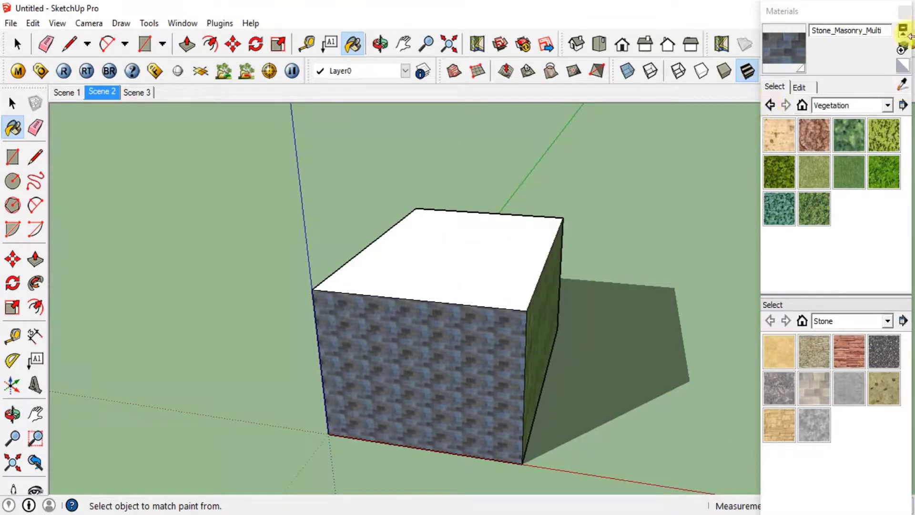
{"action": "mouse_move", "coordinate": [435, 286]}
{"action": "middle_mouse_down"}
{"action": "mouse_move", "coordinate": [435, 306]}
{"action": "mouse_move", "coordinate": [478, 293]}
{"action": "mouse_move", "coordinate": [500, 303]}
{"action": "middle_mouse_up"}
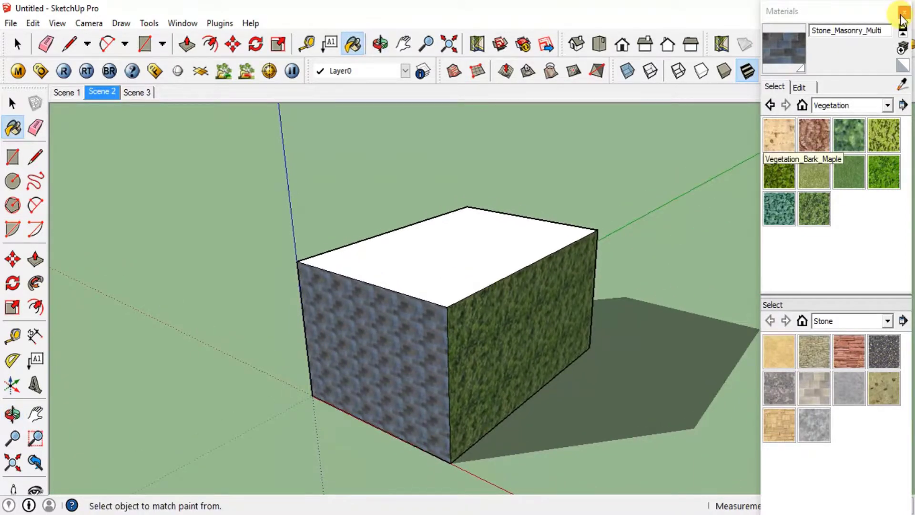
- Close the Materials panel and orbit around the box to check its stone and juniper sides
{"action": "left_click", "coordinate": [902, 15]}
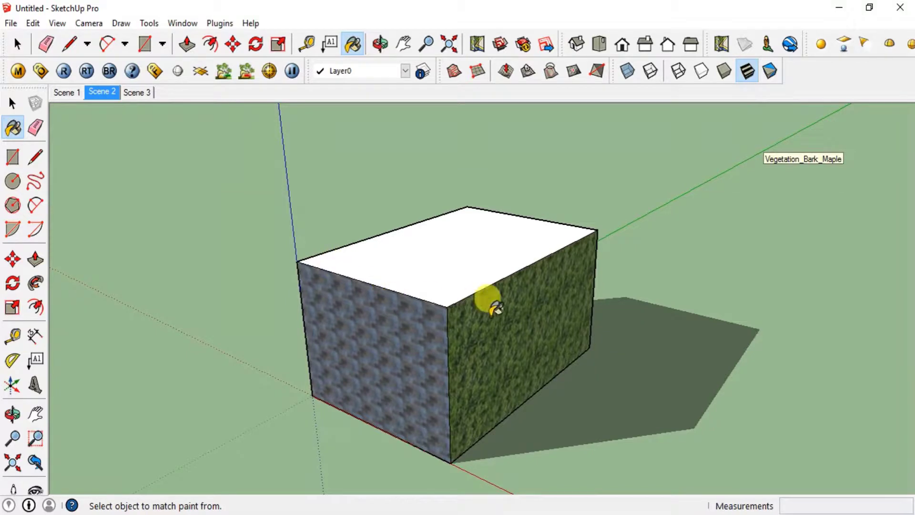
{"action": "mouse_move", "coordinate": [653, 322]}
{"action": "middle_mouse_down"}
{"action": "mouse_move", "coordinate": [494, 221]}
{"action": "mouse_move", "coordinate": [443, 324]}
{"action": "mouse_move", "coordinate": [533, 268]}
{"action": "mouse_move", "coordinate": [530, 323]}
{"action": "mouse_move", "coordinate": [331, 314]}
{"action": "mouse_move", "coordinate": [443, 371]}
{"action": "middle_mouse_up"}
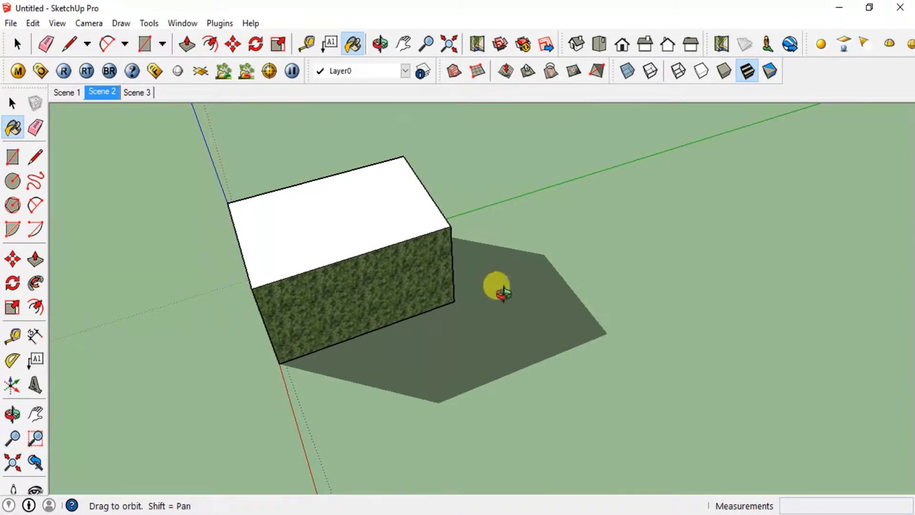
{"action": "middle_click_drag", "start_coordinate": [499, 288], "coordinate": [323, 232]}
{"action": "middle_click_drag", "start_coordinate": [453, 347], "coordinate": [708, 357]}
{"action": "mouse_move", "coordinate": [470, 381]}
{"action": "middle_mouse_down"}
{"action": "mouse_move", "coordinate": [635, 402]}
{"action": "mouse_move", "coordinate": [483, 355]}
{"action": "middle_mouse_up"}
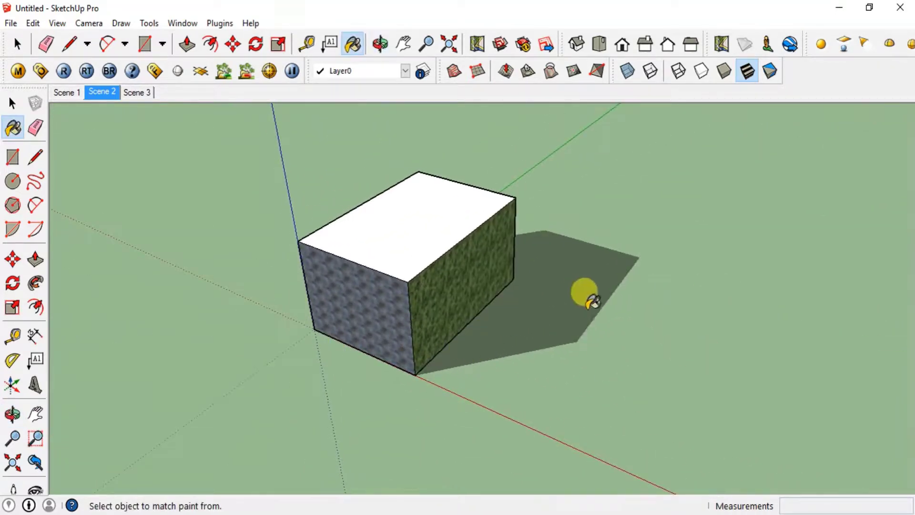
{"action": "left_click", "coordinate": [56, 24]}
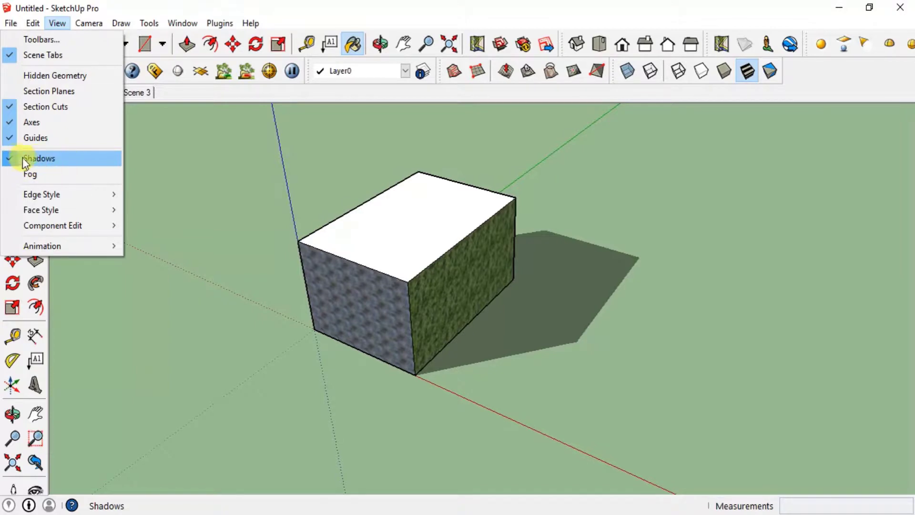
{"action": "left_click", "coordinate": [10, 157]}
{"action": "middle_click_drag", "start_coordinate": [445, 293], "coordinate": [85, 45]}
{"action": "left_click", "coordinate": [58, 22]}
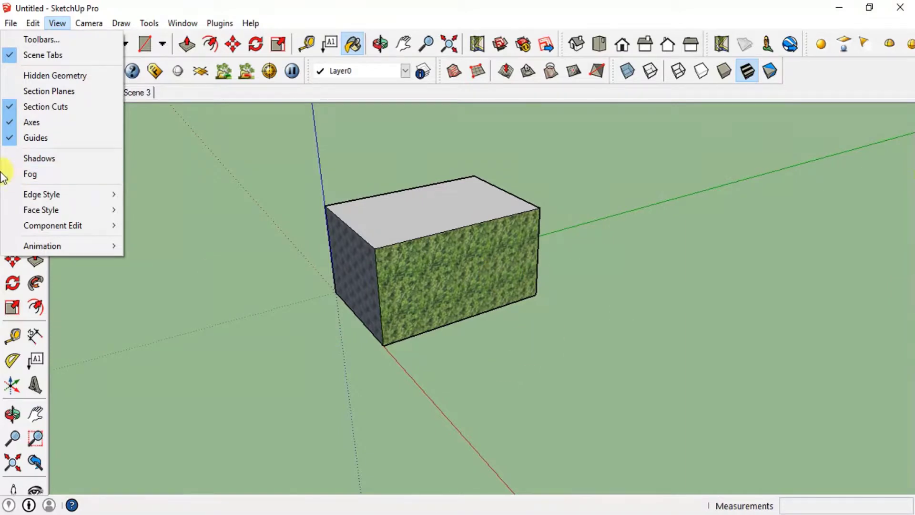
{"action": "left_click", "coordinate": [491, 271], "text": "alt"}
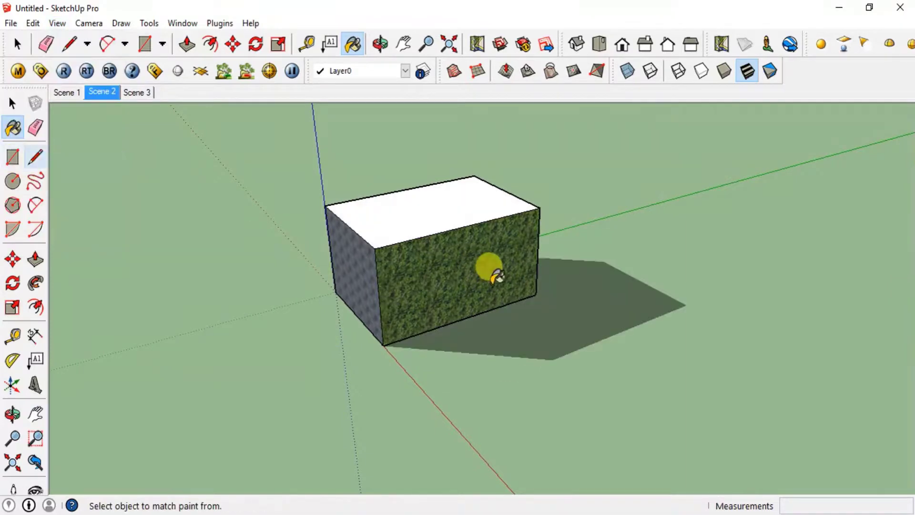
{"action": "mouse_move", "coordinate": [635, 318]}
{"action": "middle_mouse_down"}
{"action": "mouse_move", "coordinate": [225, 262]}
{"action": "mouse_move", "coordinate": [556, 363]}
{"action": "mouse_move", "coordinate": [495, 382]}
{"action": "mouse_move", "coordinate": [651, 405]}
{"action": "mouse_move", "coordinate": [581, 316]}
{"action": "mouse_move", "coordinate": [510, 361]}
{"action": "mouse_move", "coordinate": [159, 312]}
{"action": "mouse_move", "coordinate": [578, 353]}
{"action": "mouse_move", "coordinate": [439, 376]}
{"action": "middle_mouse_up"}
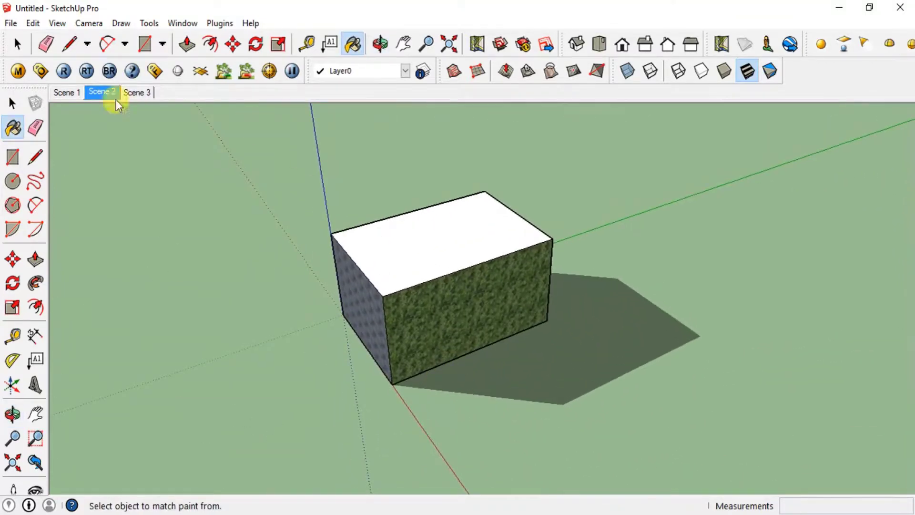
- Enable the Shadows toolbar from View > Toolbars
{"action": "left_click", "coordinate": [57, 24]}
{"action": "left_click", "coordinate": [41, 38]}
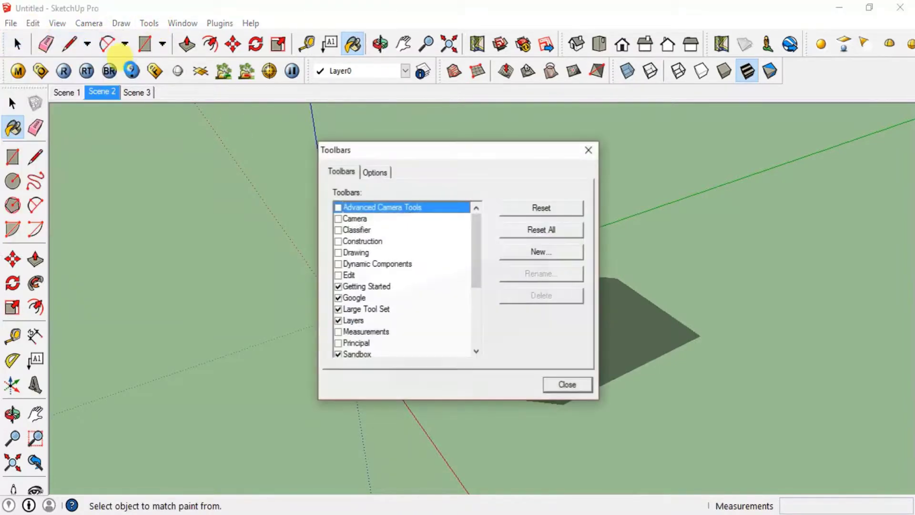
{"action": "left_click_drag", "start_coordinate": [481, 268], "coordinate": [460, 329]}
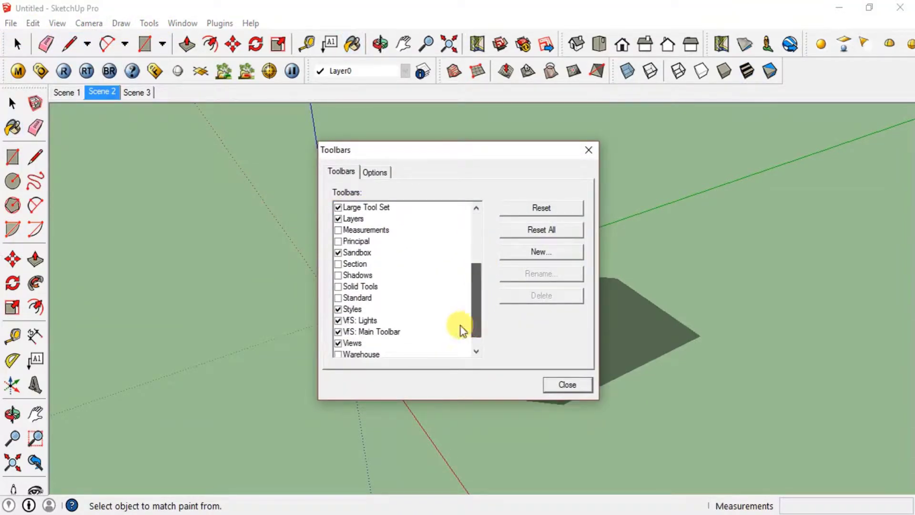
{"action": "left_click", "coordinate": [350, 275]}
{"action": "left_click", "coordinate": [567, 384]}
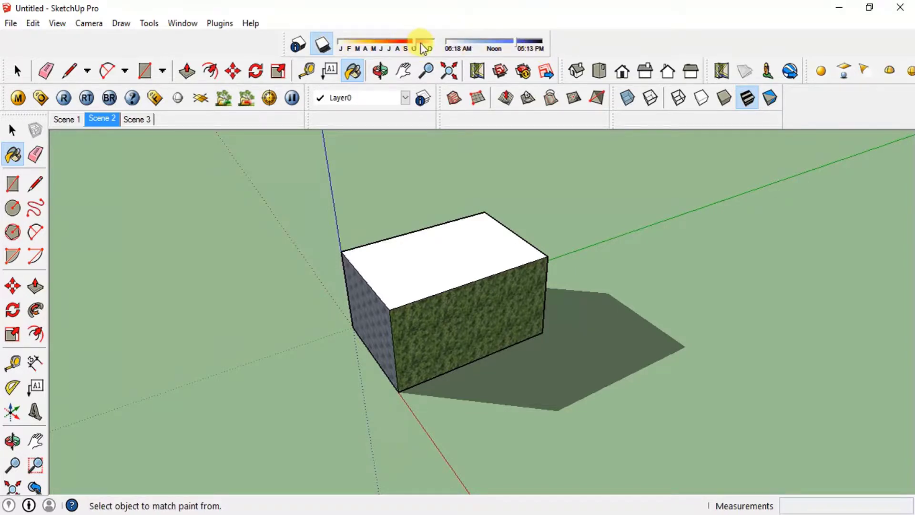
- Set the shadow date to around August and change the time of day to shorten the box's shadow
{"action": "mouse_move", "coordinate": [417, 47]}
{"action": "left_mouse_down"}
{"action": "mouse_move", "coordinate": [348, 48]}
{"action": "mouse_move", "coordinate": [433, 49]}
{"action": "mouse_move", "coordinate": [399, 49]}
{"action": "left_mouse_up"}
{"action": "mouse_move", "coordinate": [511, 50]}
{"action": "left_mouse_down"}
{"action": "mouse_move", "coordinate": [461, 44]}
{"action": "mouse_move", "coordinate": [524, 45]}
{"action": "mouse_move", "coordinate": [514, 45]}
{"action": "left_mouse_up"}
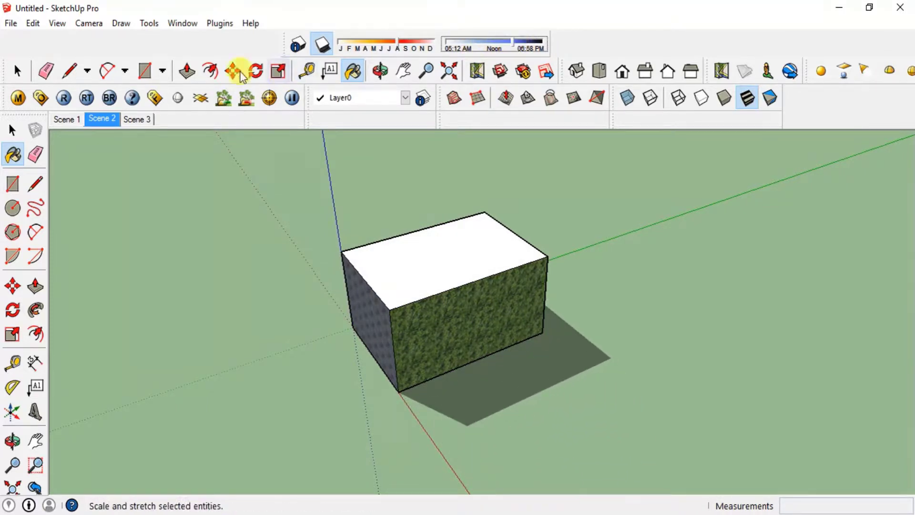
{"action": "middle_click_drag", "start_coordinate": [547, 302], "coordinate": [548, 338]}
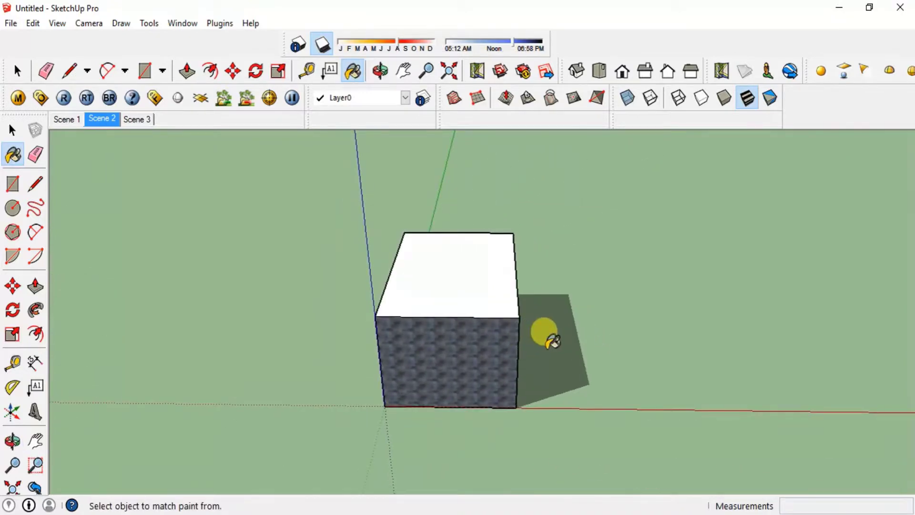
- Switch to the Select tool and orbit around the box to check the new shadow
{"action": "key", "text": "space"}
{"action": "mouse_move", "coordinate": [382, 378]}
{"action": "middle_mouse_down"}
{"action": "mouse_move", "coordinate": [613, 381]}
{"action": "mouse_move", "coordinate": [502, 367]}
{"action": "mouse_move", "coordinate": [305, 368]}
{"action": "mouse_move", "coordinate": [527, 348]}
{"action": "mouse_move", "coordinate": [476, 321]}
{"action": "mouse_move", "coordinate": [235, 362]}
{"action": "mouse_move", "coordinate": [482, 377]}
{"action": "mouse_move", "coordinate": [601, 363]}
{"action": "middle_mouse_up"}
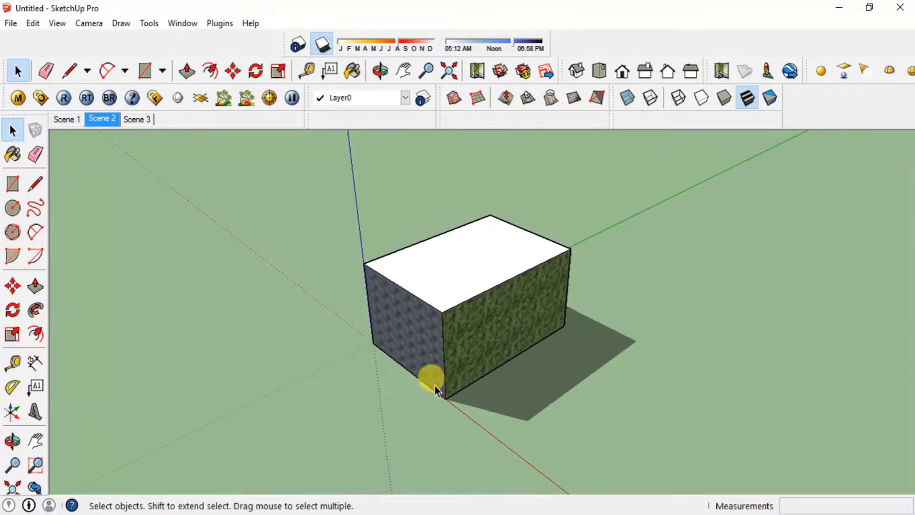
{"action": "middle_click_drag", "start_coordinate": [429, 374], "coordinate": [443, 378]}
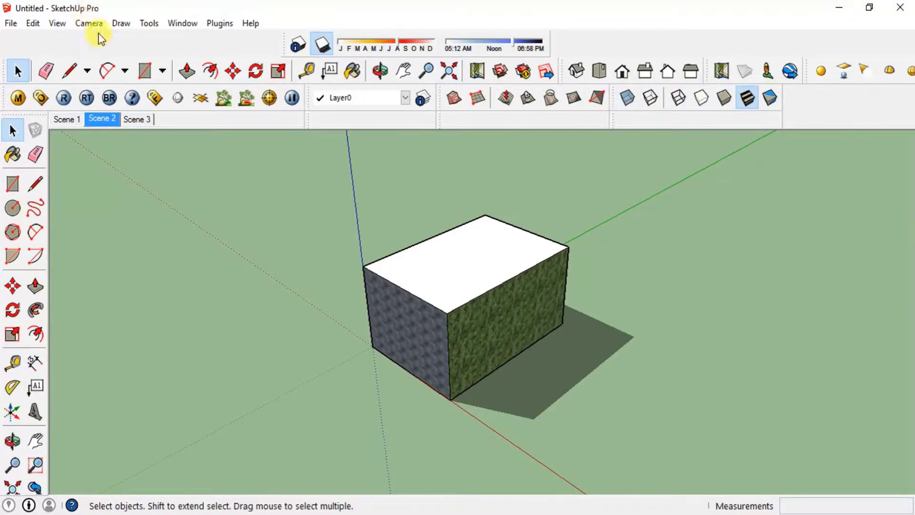
- Add the Face Style toolbar from the View menu's Toolbars list, then close the list
{"action": "left_click", "coordinate": [56, 26]}
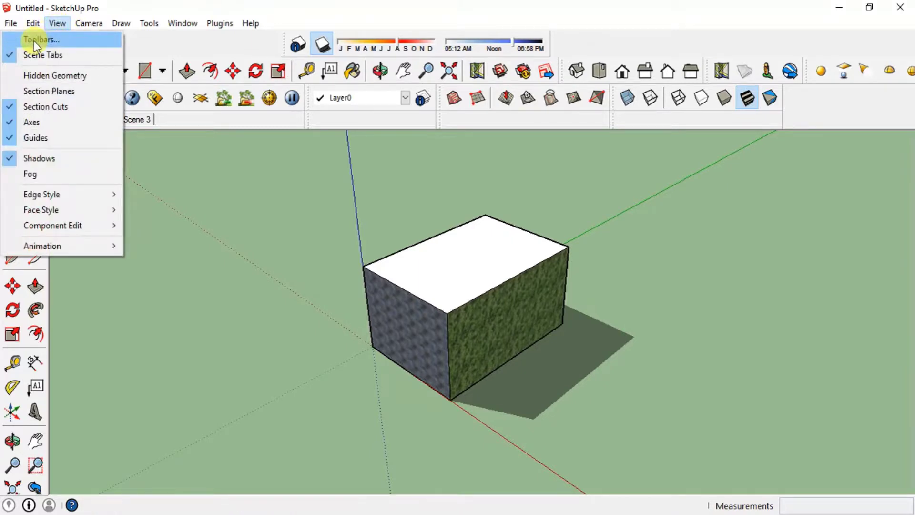
{"action": "left_click", "coordinate": [34, 39]}
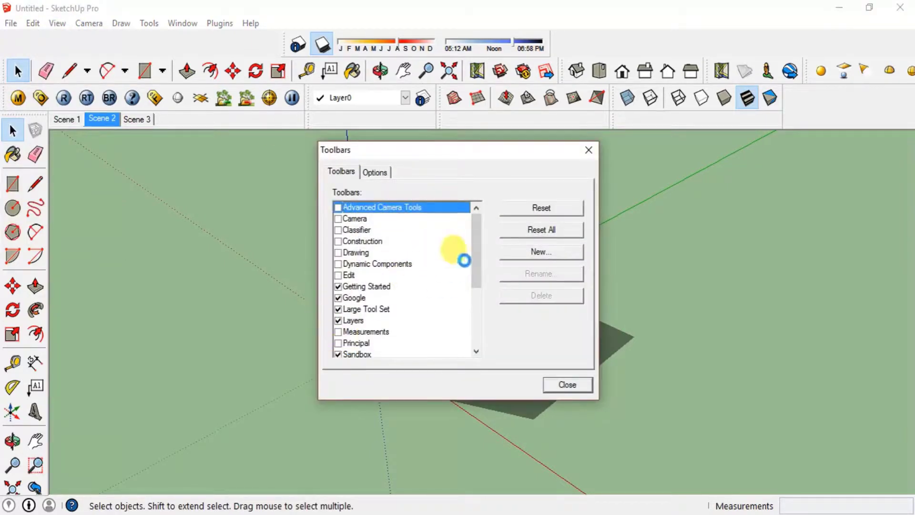
{"action": "left_click_drag", "start_coordinate": [476, 260], "coordinate": [472, 300]}
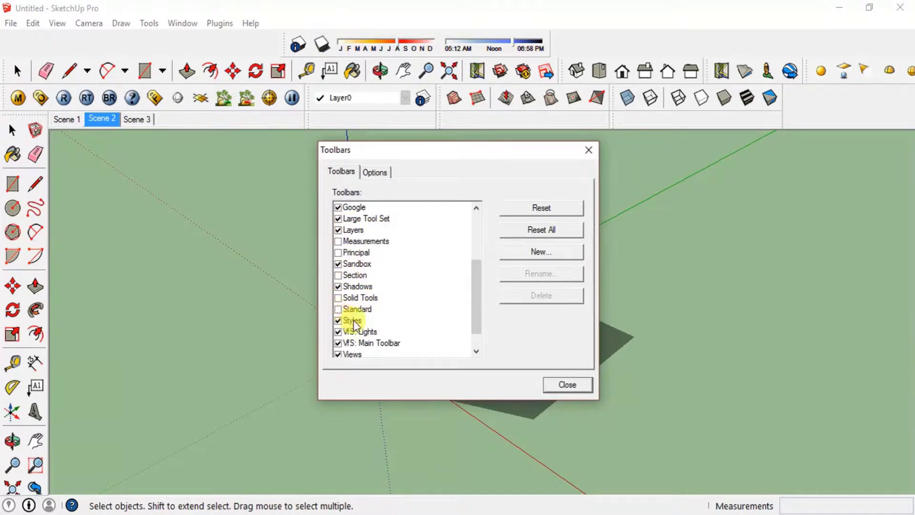
{"action": "left_click", "coordinate": [560, 392]}
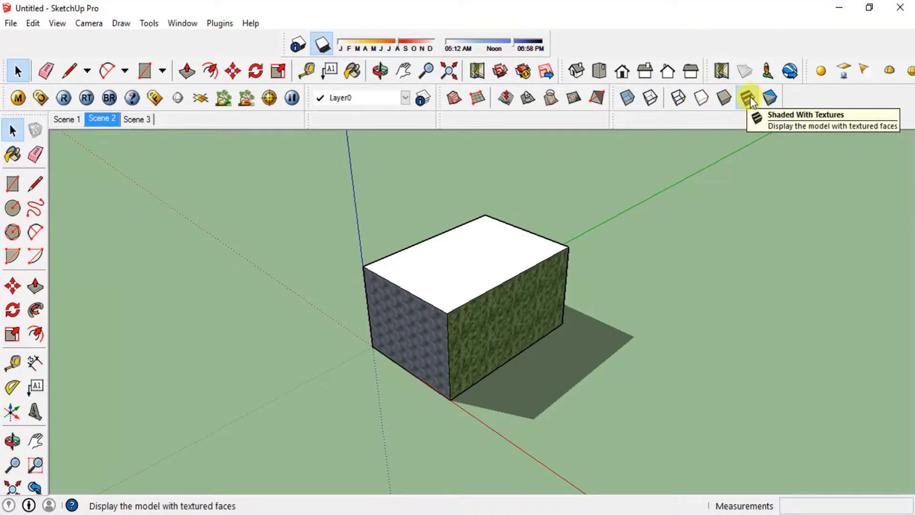
- Switch the box to X-ray face style and orbit around the see-through box near eye level
{"action": "left_click", "coordinate": [629, 98]}
{"action": "middle_click_drag", "start_coordinate": [466, 343], "coordinate": [570, 310]}
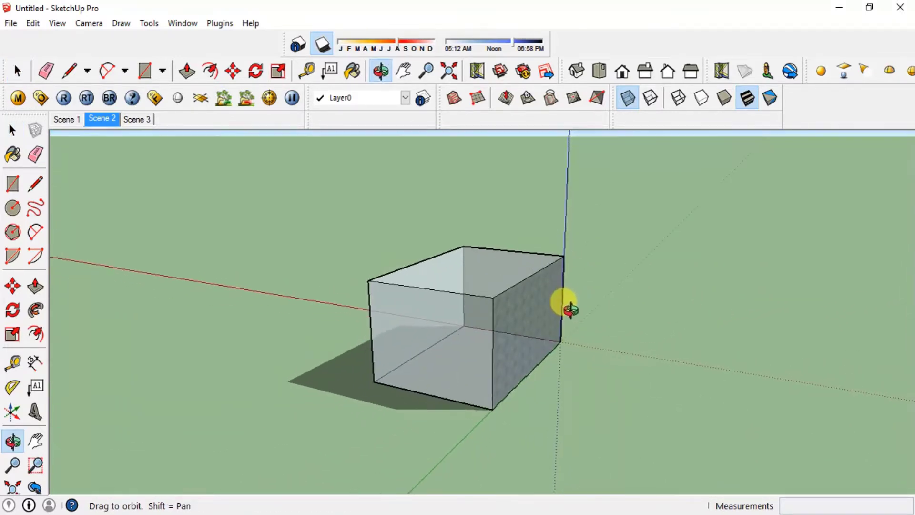
{"action": "scroll", "coordinate": [445, 347], "scroll_direction": "up", "scroll_amount": 5}
{"action": "middle_click_drag", "start_coordinate": [563, 393], "coordinate": [604, 437]}
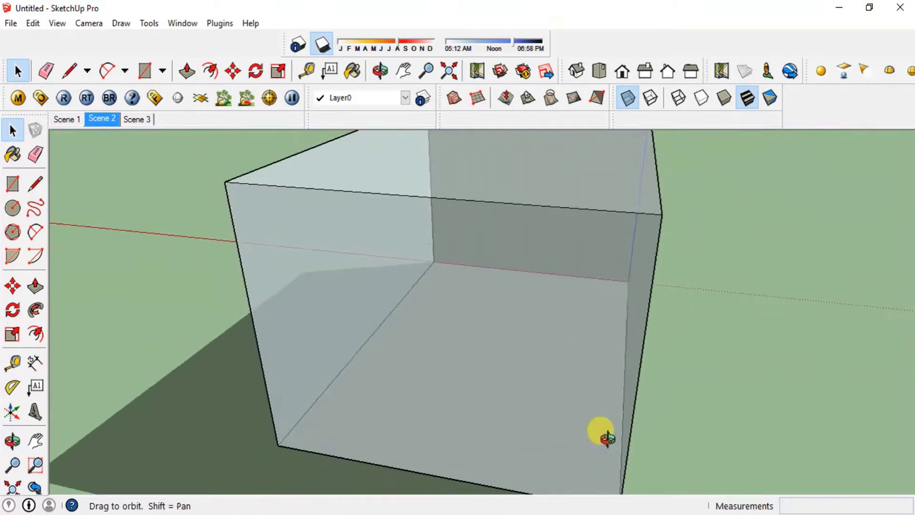
{"action": "scroll", "coordinate": [595, 414], "scroll_direction": "down", "scroll_amount": 5}
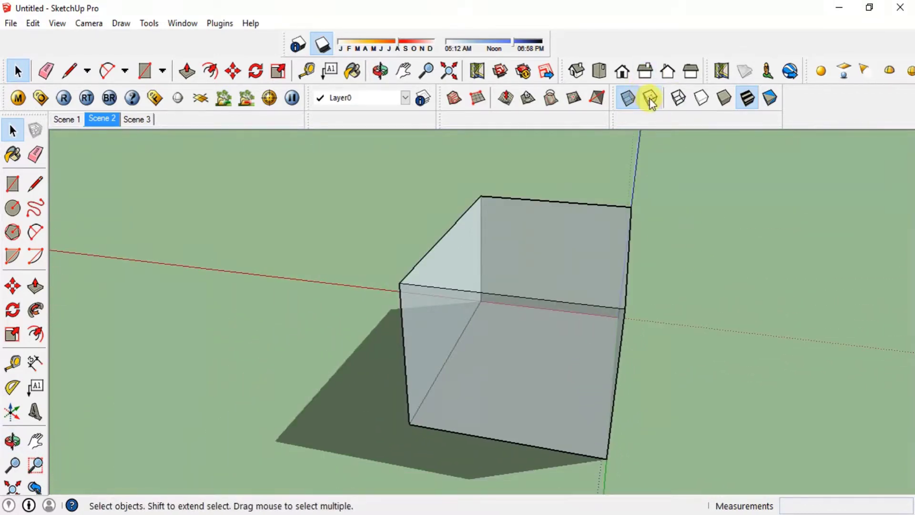
- Turn on Back Edges so hidden edges show dashed, orbiting to front and elevated corner views
{"action": "left_click", "coordinate": [651, 100]}
{"action": "middle_click_drag", "start_coordinate": [735, 323], "coordinate": [457, 351]}
{"action": "scroll", "coordinate": [591, 402], "scroll_direction": "up", "scroll_amount": 5}
{"action": "middle_click_drag", "start_coordinate": [591, 401], "coordinate": [381, 421]}
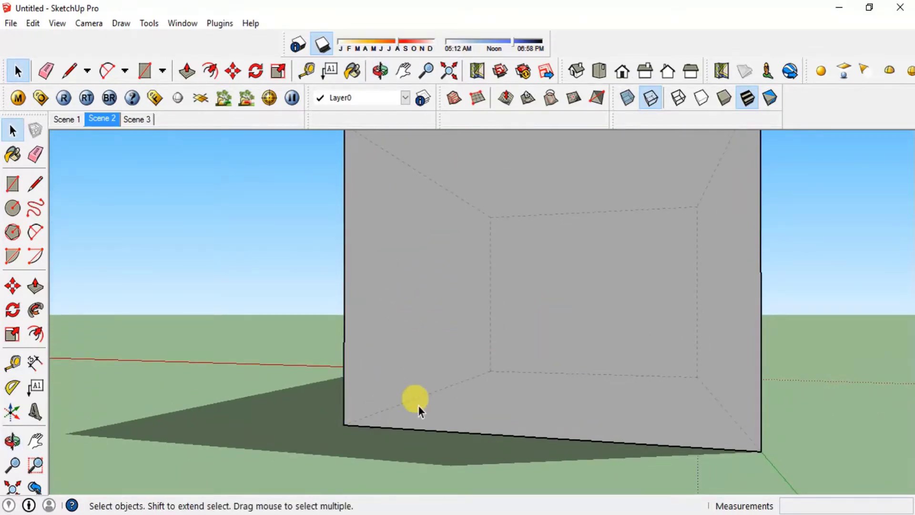
{"action": "middle_click_drag", "start_coordinate": [496, 373], "coordinate": [394, 404]}
{"action": "middle_click_drag", "start_coordinate": [553, 333], "coordinate": [644, 226]}
- Show the box as Wireframe, then Hidden Line, viewing it from above and a low angle
{"action": "left_click", "coordinate": [677, 98]}
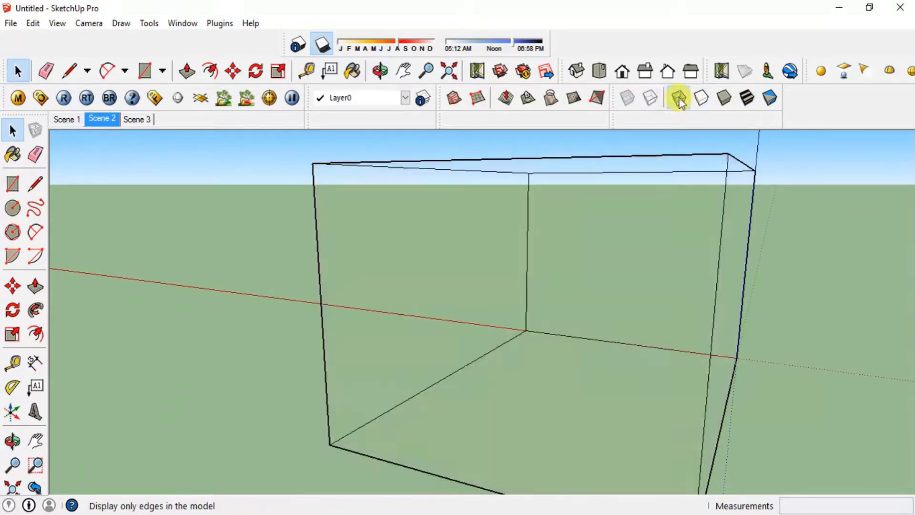
{"action": "scroll", "coordinate": [521, 327], "scroll_direction": "down", "scroll_amount": 3}
{"action": "middle_click_drag", "start_coordinate": [522, 316], "coordinate": [548, 429]}
{"action": "left_click", "coordinate": [688, 99]}
{"action": "left_click", "coordinate": [692, 102]}
{"action": "left_click", "coordinate": [701, 99]}
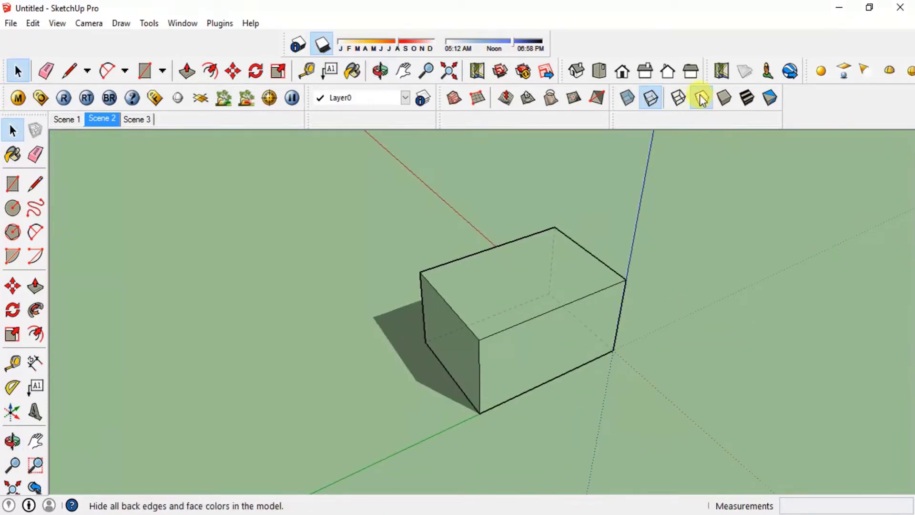
{"action": "mouse_move", "coordinate": [547, 251]}
{"action": "middle_mouse_down"}
{"action": "mouse_move", "coordinate": [373, 199]}
{"action": "mouse_move", "coordinate": [463, 359]}
{"action": "mouse_move", "coordinate": [681, 424]}
{"action": "mouse_move", "coordinate": [647, 364]}
{"action": "mouse_move", "coordinate": [543, 392]}
{"action": "mouse_move", "coordinate": [602, 284]}
{"action": "middle_mouse_up"}
- Turn off Back Edges and display the box with plain Shaded faces from an elevated view
{"action": "left_click", "coordinate": [654, 99]}
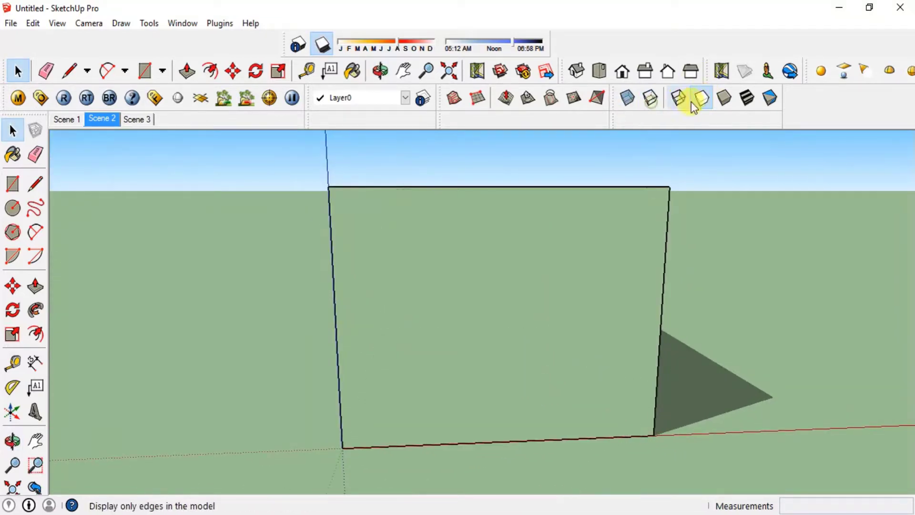
{"action": "left_click", "coordinate": [727, 100]}
{"action": "mouse_move", "coordinate": [541, 288]}
{"action": "middle_mouse_down"}
{"action": "mouse_move", "coordinate": [382, 403]}
{"action": "mouse_move", "coordinate": [396, 390]}
{"action": "mouse_move", "coordinate": [594, 359]}
{"action": "mouse_move", "coordinate": [188, 288]}
{"action": "mouse_move", "coordinate": [543, 331]}
{"action": "mouse_move", "coordinate": [584, 315]}
{"action": "mouse_move", "coordinate": [407, 288]}
{"action": "mouse_move", "coordinate": [524, 320]}
{"action": "mouse_move", "coordinate": [329, 287]}
{"action": "middle_mouse_up"}
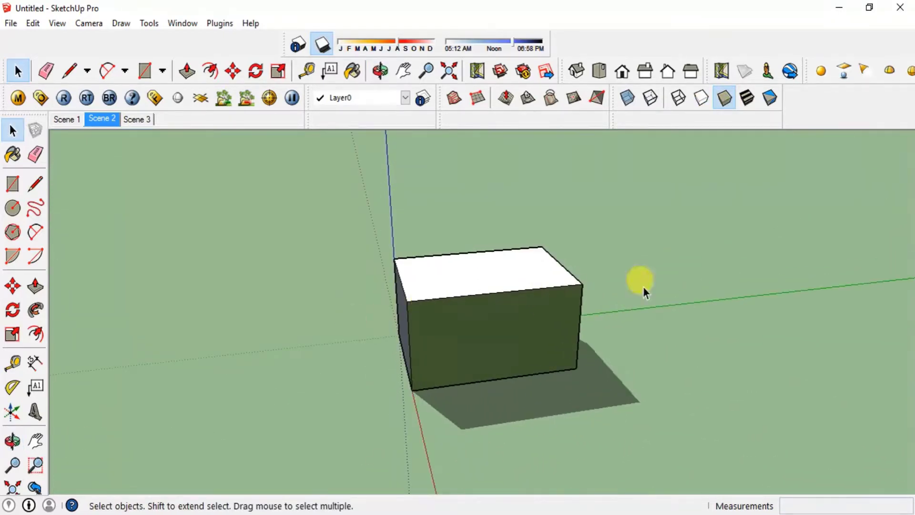
- Switch to Shaded With Textures and orbit in close to the stone-textured face
{"action": "left_click", "coordinate": [747, 99]}
{"action": "mouse_move", "coordinate": [649, 270]}
{"action": "middle_mouse_down"}
{"action": "mouse_move", "coordinate": [388, 364]}
{"action": "mouse_move", "coordinate": [677, 299]}
{"action": "mouse_move", "coordinate": [551, 281]}
{"action": "mouse_move", "coordinate": [435, 330]}
{"action": "mouse_move", "coordinate": [582, 358]}
{"action": "mouse_move", "coordinate": [596, 388]}
{"action": "mouse_move", "coordinate": [439, 310]}
{"action": "middle_mouse_up"}
{"action": "middle_click_drag", "start_coordinate": [470, 214], "coordinate": [588, 212]}
{"action": "middle_click_drag", "start_coordinate": [538, 296], "coordinate": [780, 339]}
{"action": "middle_click_drag", "start_coordinate": [511, 375], "coordinate": [627, 219]}
{"action": "scroll", "coordinate": [578, 401], "scroll_direction": "down", "scroll_amount": 3}
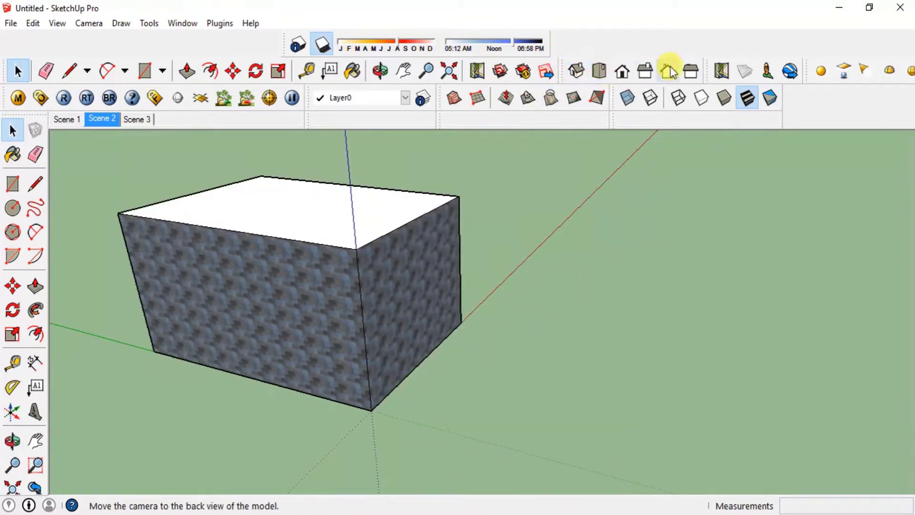
- View the box from the Iso view, then straight down from the Top view
{"action": "left_click", "coordinate": [576, 72]}
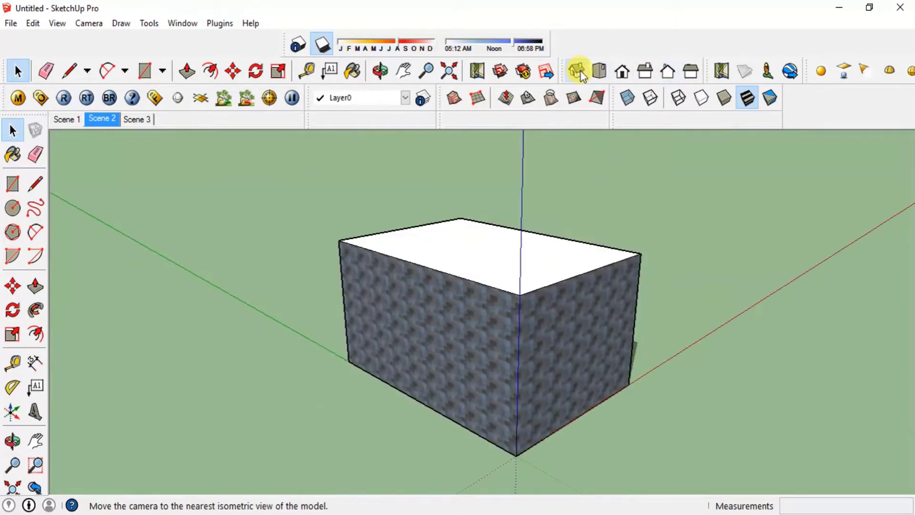
{"action": "middle_click_drag", "start_coordinate": [535, 307], "coordinate": [496, 329]}
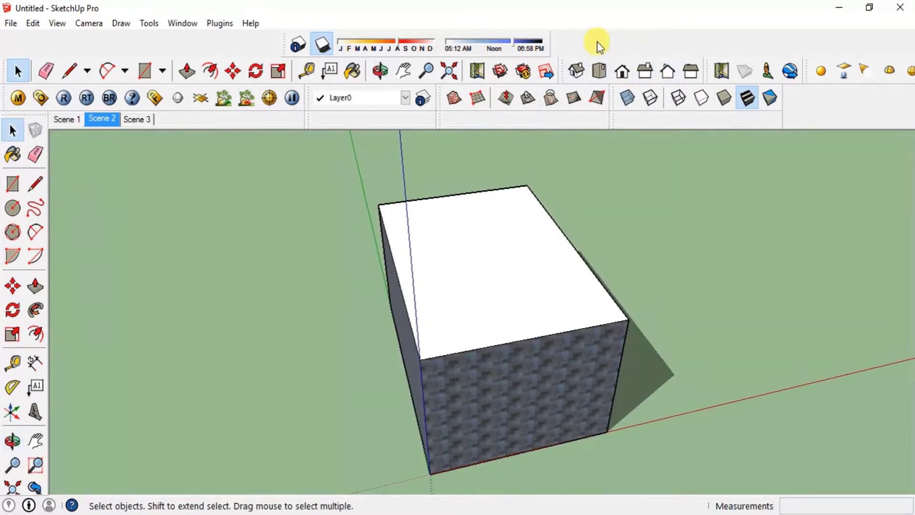
{"action": "left_click", "coordinate": [599, 70]}
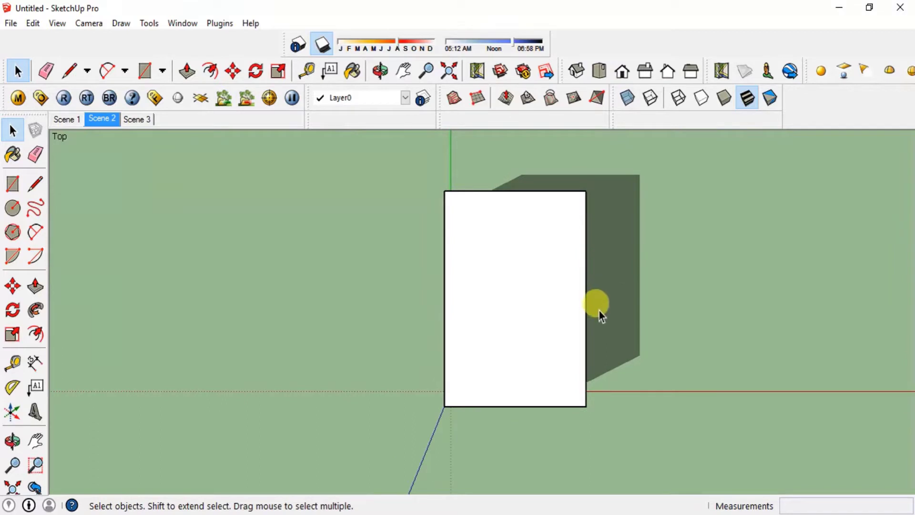
{"action": "middle_click_drag", "start_coordinate": [517, 292], "coordinate": [478, 418]}
{"action": "left_click", "coordinate": [601, 72]}
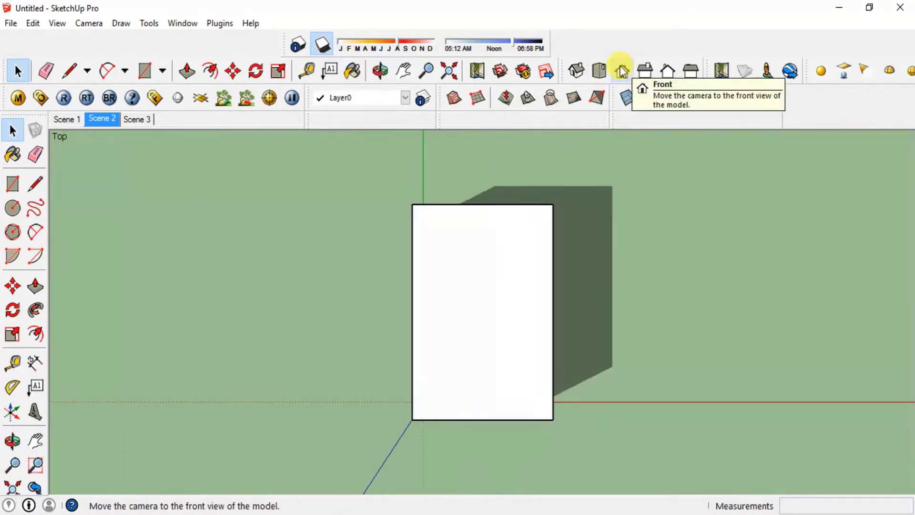
- Step through the Front, Right, Back and Left views, then orbit to a tilted 3D view
{"action": "left_click", "coordinate": [622, 72]}
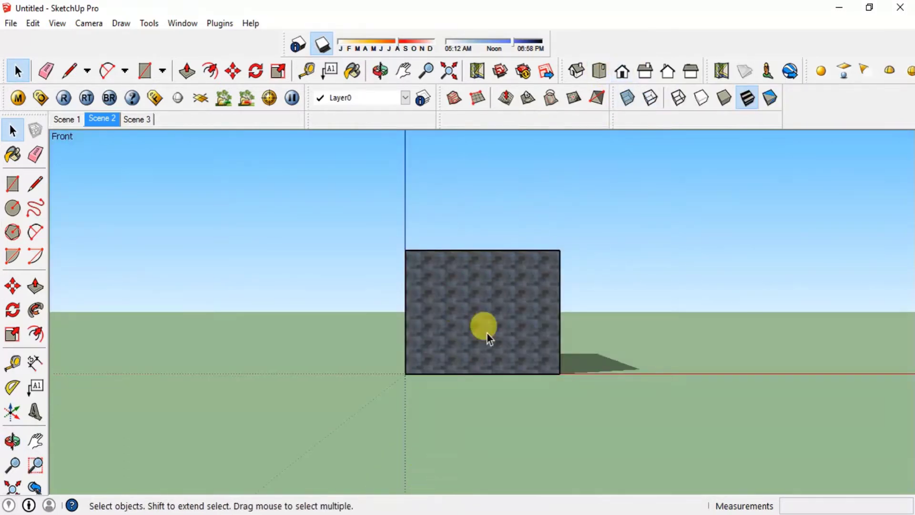
{"action": "left_click", "coordinate": [646, 75]}
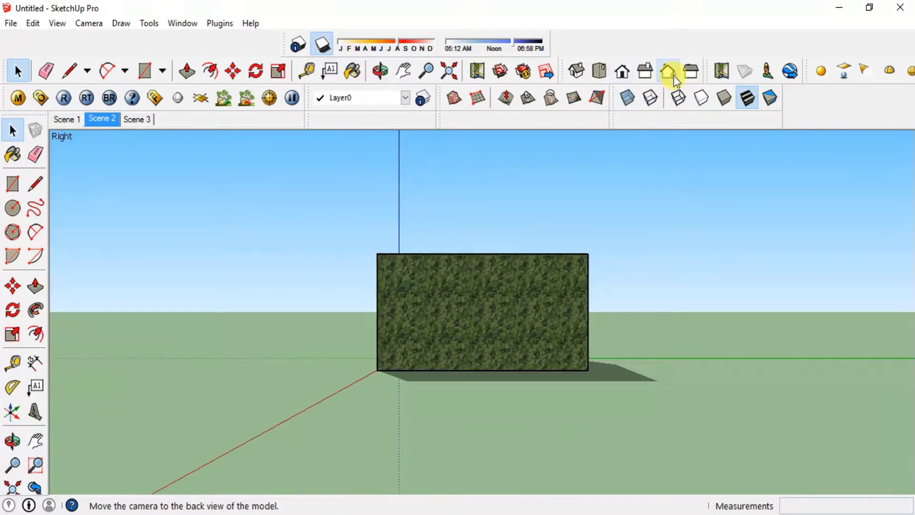
{"action": "left_click", "coordinate": [672, 74]}
{"action": "left_click", "coordinate": [691, 71]}
{"action": "key", "text": "o"}
{"action": "left_click_drag", "start_coordinate": [524, 310], "coordinate": [441, 328]}
{"action": "key", "text": "space"}
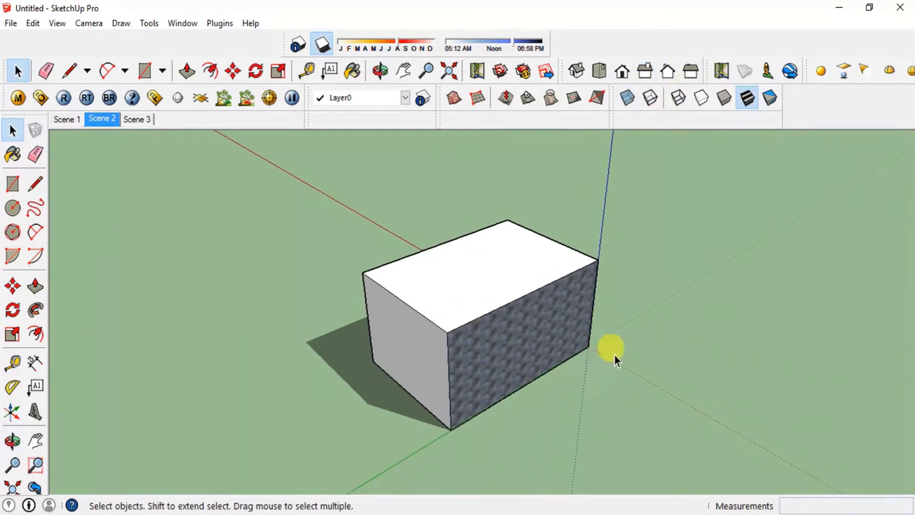
- Zoom in close to the stone-textured face and orbit to show the ground and angled wall
{"action": "middle_click_drag", "start_coordinate": [505, 276], "coordinate": [473, 312]}
{"action": "scroll", "coordinate": [531, 302], "scroll_direction": "up", "scroll_amount": 8}
{"action": "scroll", "coordinate": [583, 303], "scroll_direction": "up", "scroll_amount": 5}
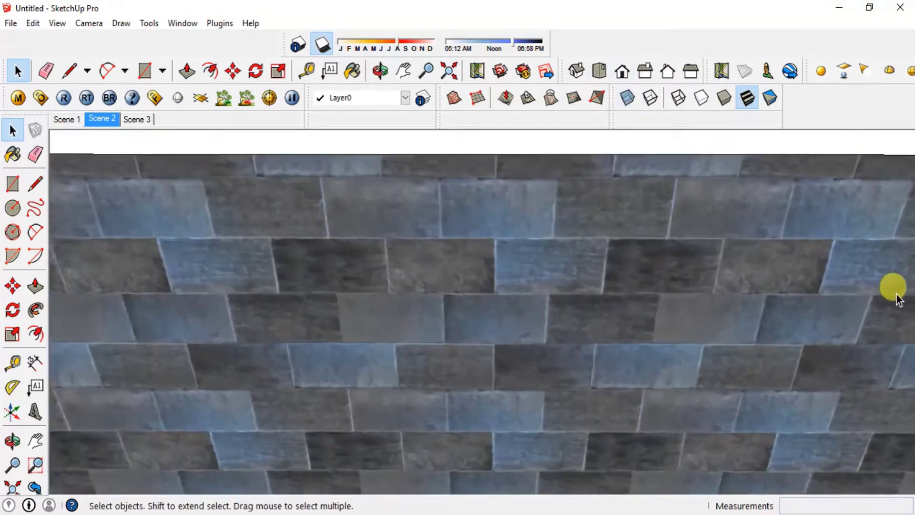
{"action": "middle_click_drag", "start_coordinate": [792, 316], "coordinate": [716, 203]}
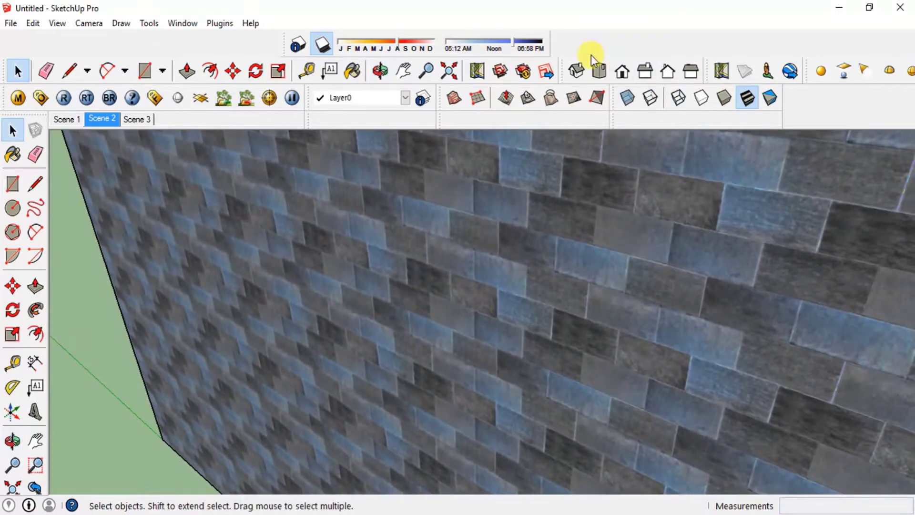
- Return to the Front view, tilt it slightly and bring up the Camera menu
{"action": "left_click", "coordinate": [623, 71]}
{"action": "scroll", "coordinate": [620, 230], "scroll_direction": "down", "scroll_amount": 6}
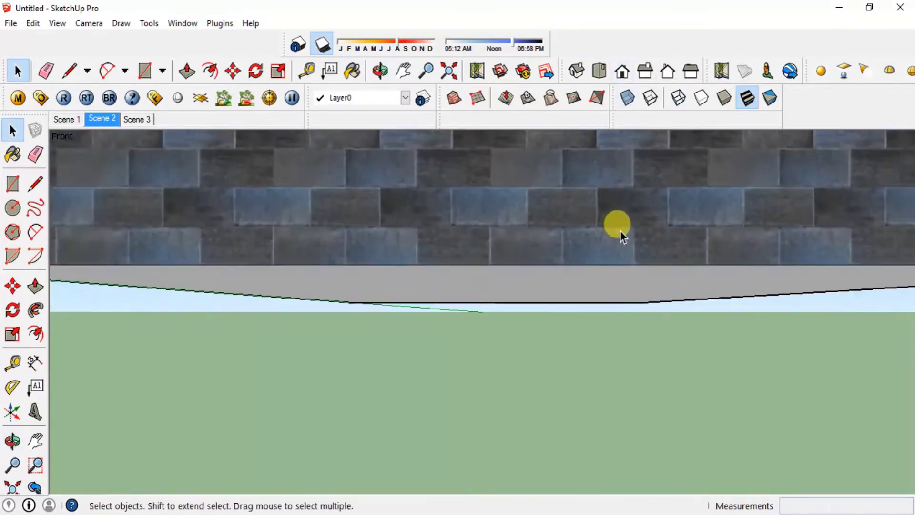
{"action": "middle_click_drag", "start_coordinate": [704, 208], "coordinate": [601, 335]}
{"action": "scroll", "coordinate": [619, 377], "scroll_direction": "down", "scroll_amount": 3}
{"action": "left_click", "coordinate": [622, 71]}
{"action": "middle_click_drag", "start_coordinate": [619, 304], "coordinate": [572, 316]}
{"action": "left_click", "coordinate": [86, 25]}
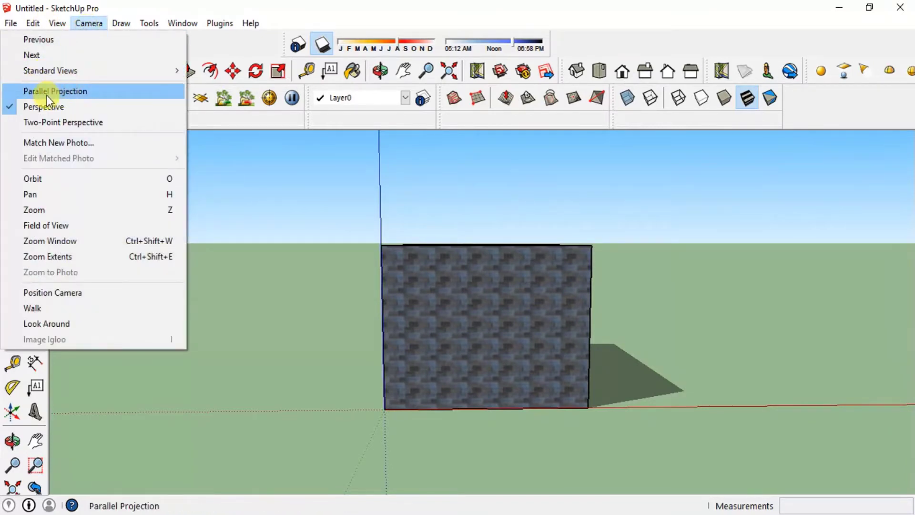
- Switch the camera to Parallel Projection and view the box from the front
{"action": "left_click", "coordinate": [48, 93]}
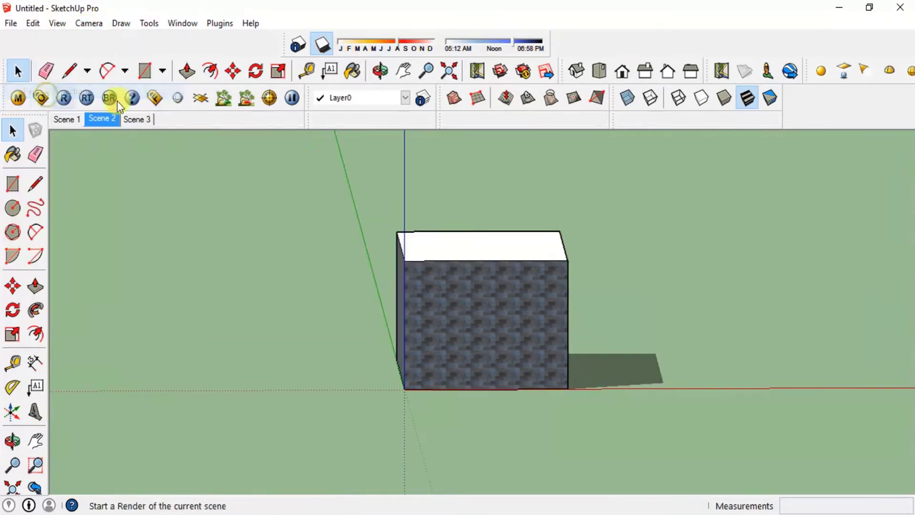
{"action": "left_click", "coordinate": [622, 72]}
{"action": "middle_click_drag", "start_coordinate": [547, 251], "coordinate": [572, 201]}
{"action": "left_click", "coordinate": [623, 74]}
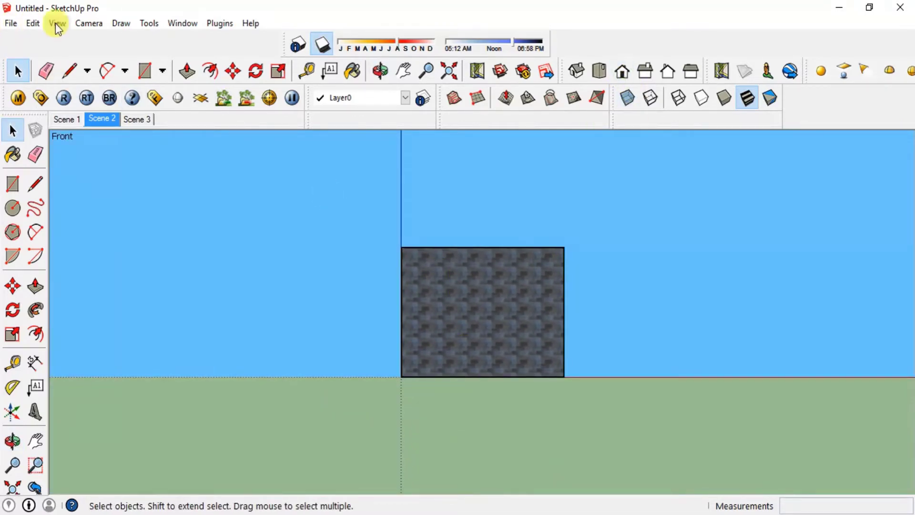
- Switch the camera back to Perspective and orbit the box to a top-down angle
{"action": "left_click", "coordinate": [97, 25]}
{"action": "left_click", "coordinate": [30, 103]}
{"action": "middle_click_drag", "start_coordinate": [664, 337], "coordinate": [606, 290]}
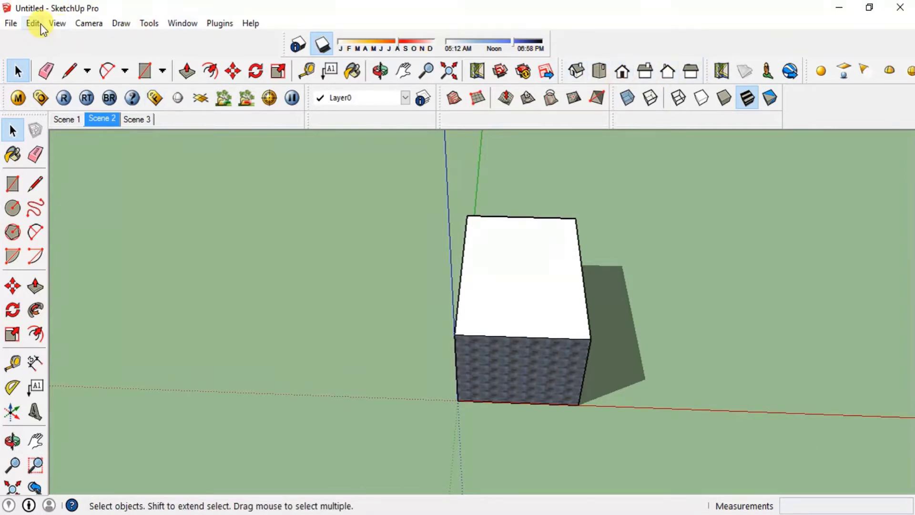
- Open the Toolbars dialog from the View menu and scroll through its list of toolbars
{"action": "left_click", "coordinate": [57, 23]}
{"action": "left_click", "coordinate": [59, 37]}
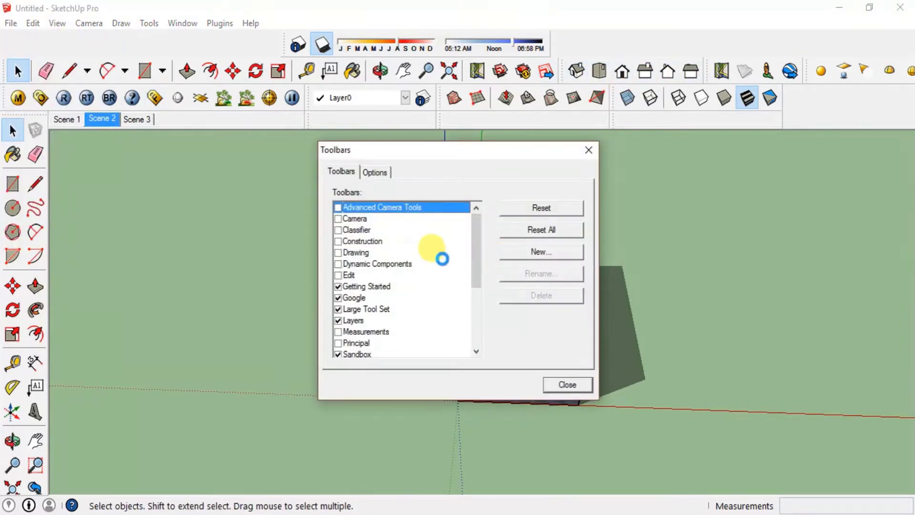
{"action": "left_click_drag", "start_coordinate": [478, 244], "coordinate": [470, 323]}
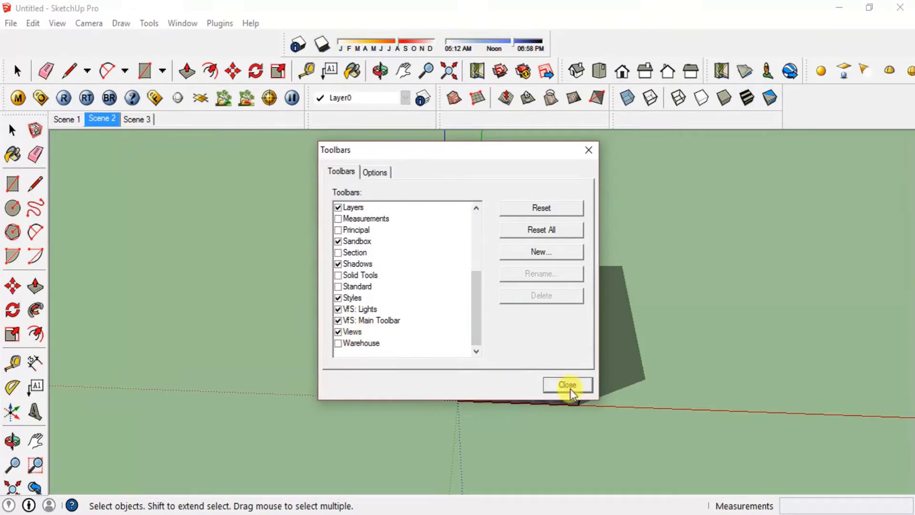